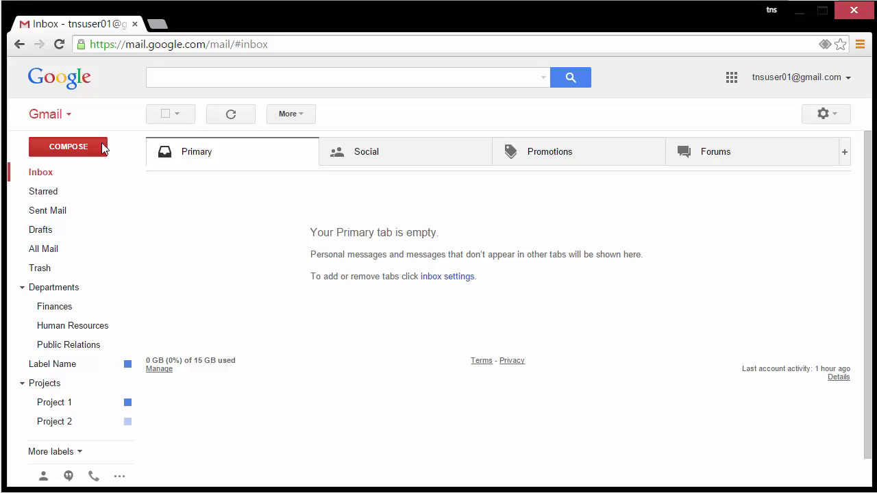
# Check the sender addresses available in a new message, then discard the draft.
pyautogui.click(102, 149)
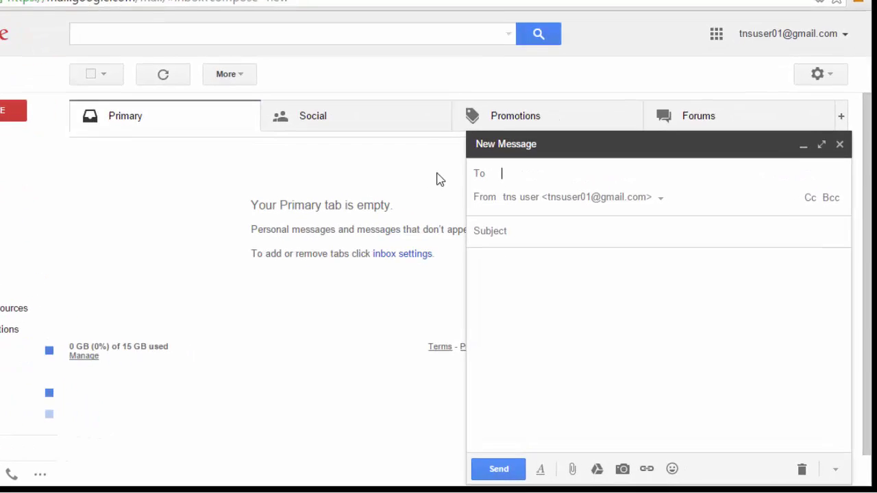
pyautogui.click(536, 199)
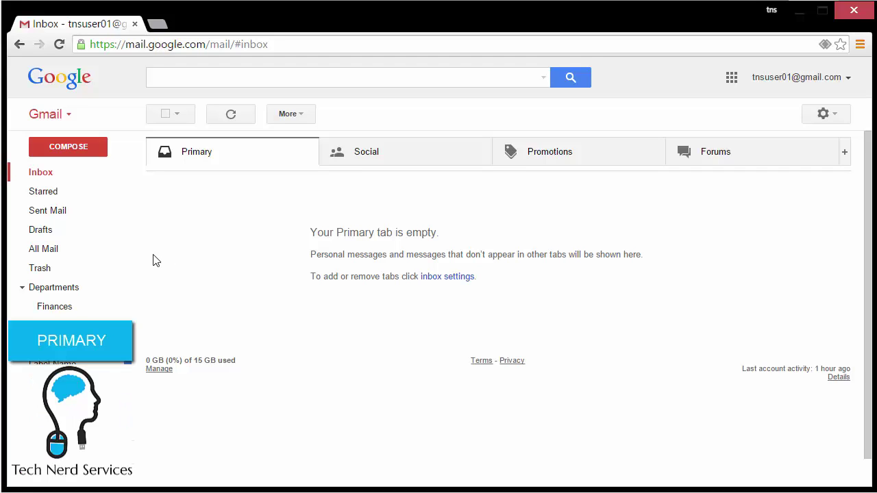
pyautogui.click(69, 147)
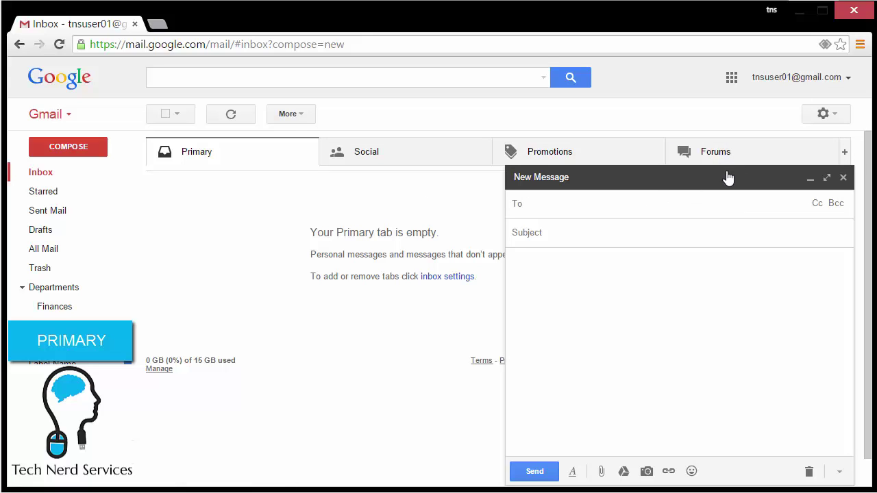
pyautogui.click(844, 177)
# Open Accounts and Import in full Settings and start adding an address under Send mail as.
pyautogui.click(835, 121)
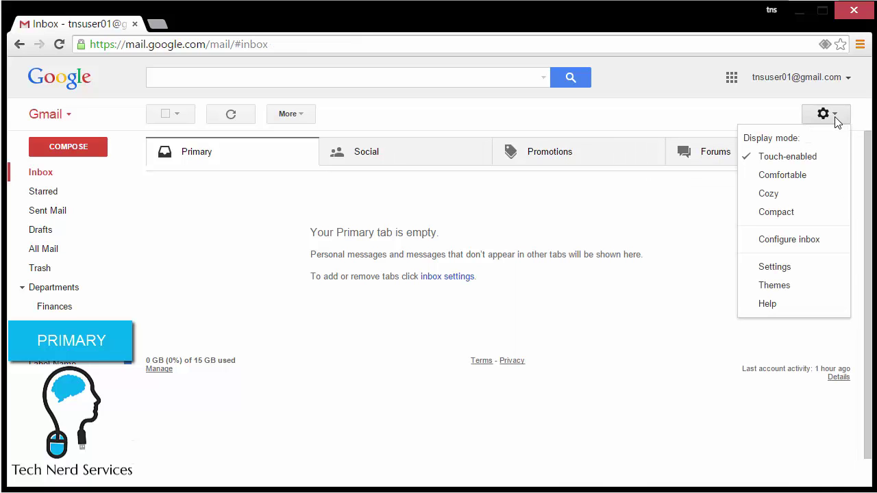
pyautogui.click(809, 274)
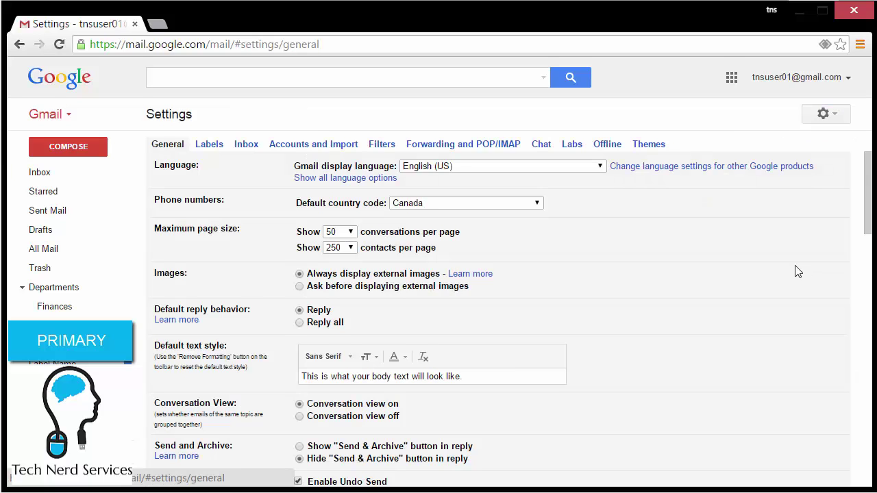
pyautogui.click(406, 180)
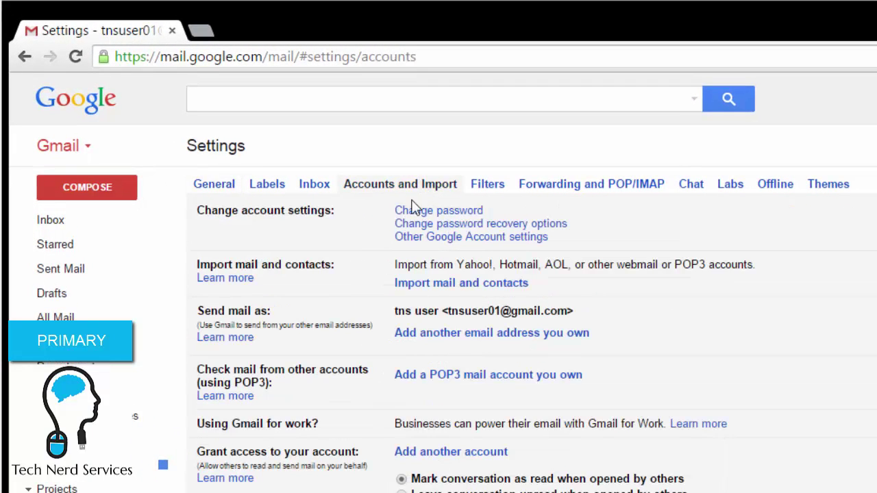
pyautogui.moveTo(282, 313); pyautogui.dragTo(217, 326)
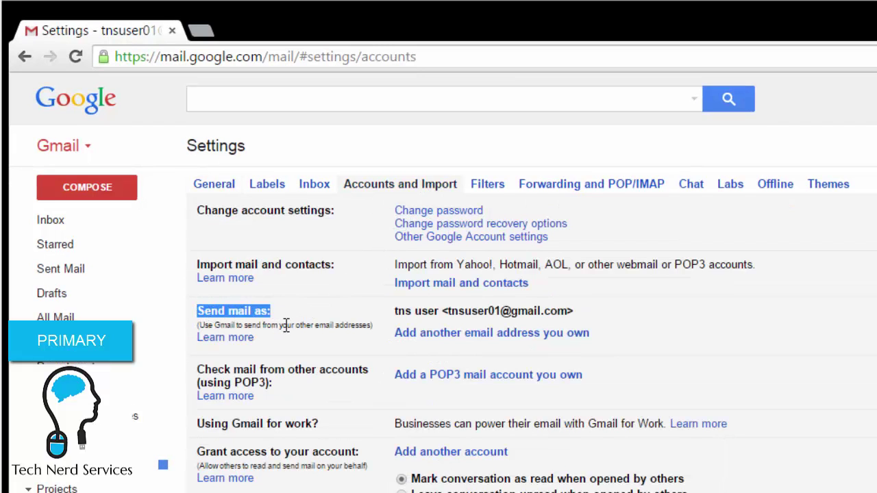
pyautogui.click(466, 336)
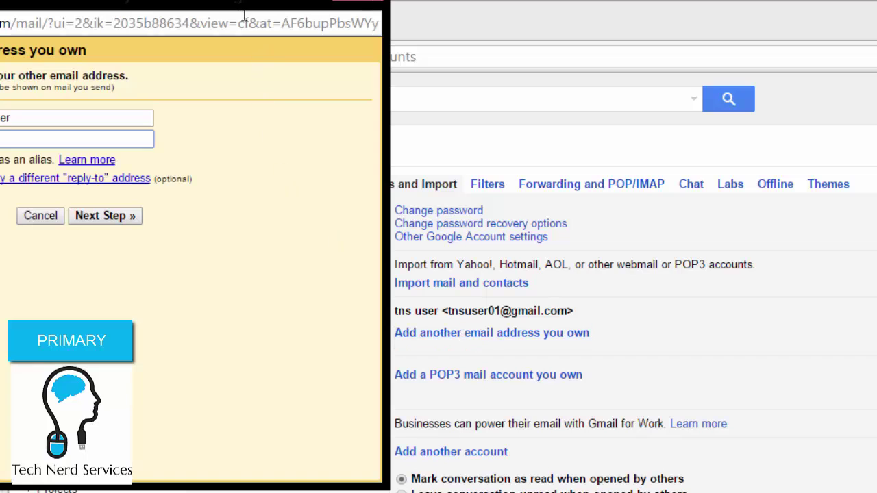
# Enter the secondary account's address, uncheck Treat as an alias, and send the verification email.
pyautogui.moveTo(245, 13); pyautogui.dragTo(562, 166)
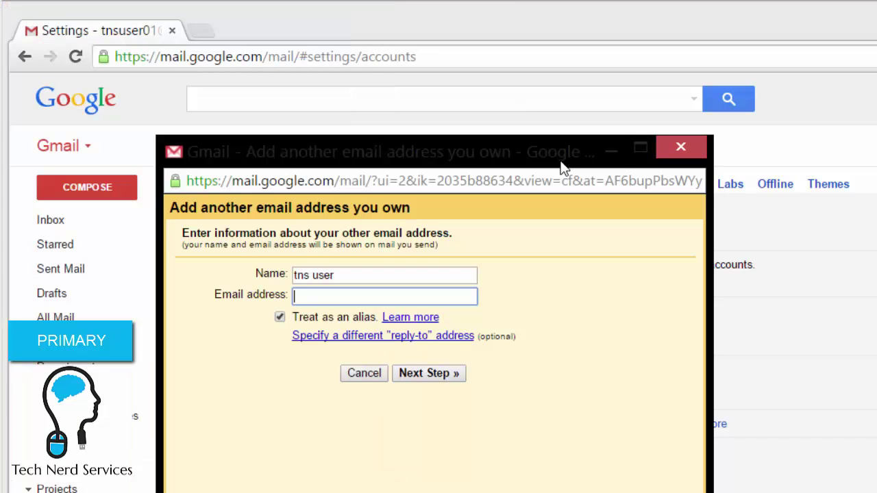
pyautogui.click(405, 296)
pyautogui.click(415, 316)
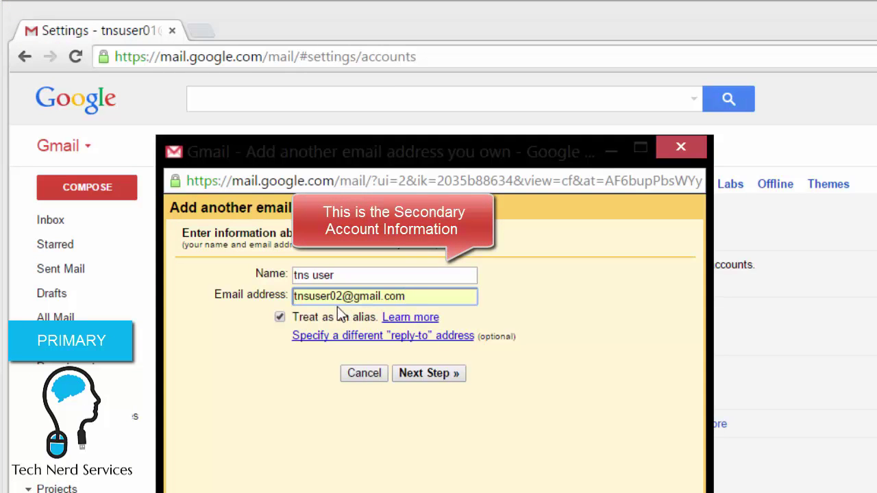
pyautogui.click(280, 317)
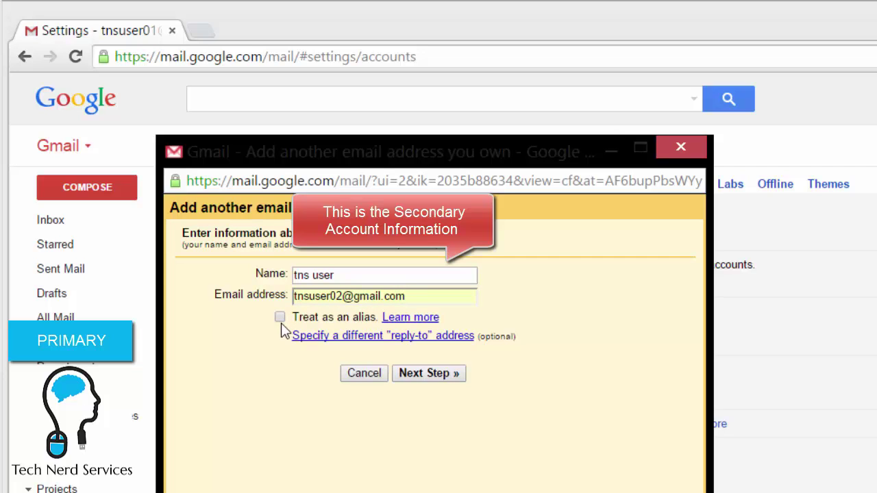
pyautogui.click(429, 381)
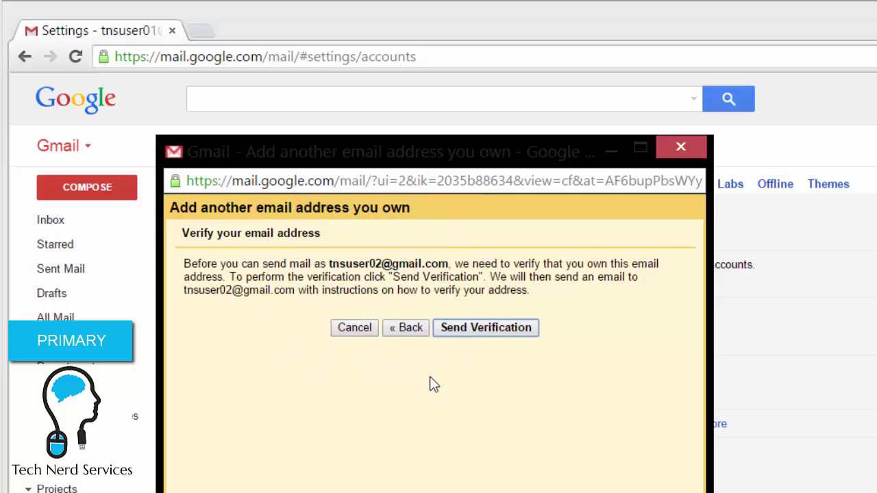
pyautogui.click(487, 334)
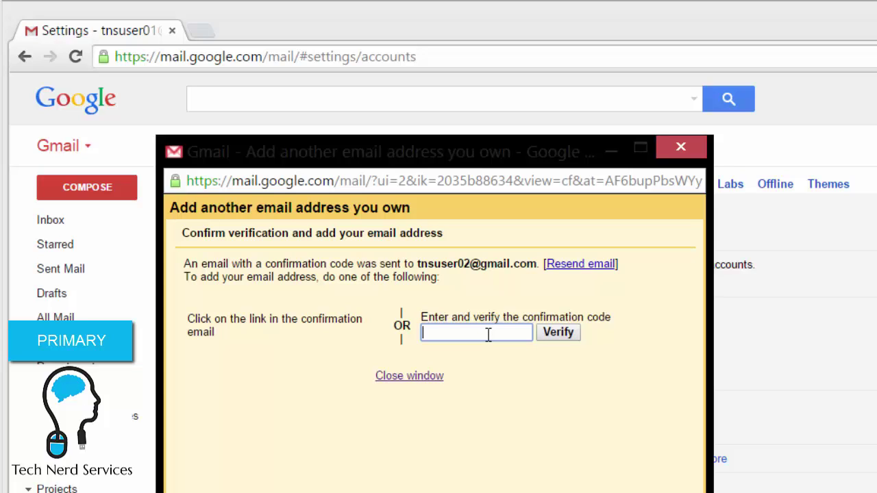
pyautogui.click(421, 376)
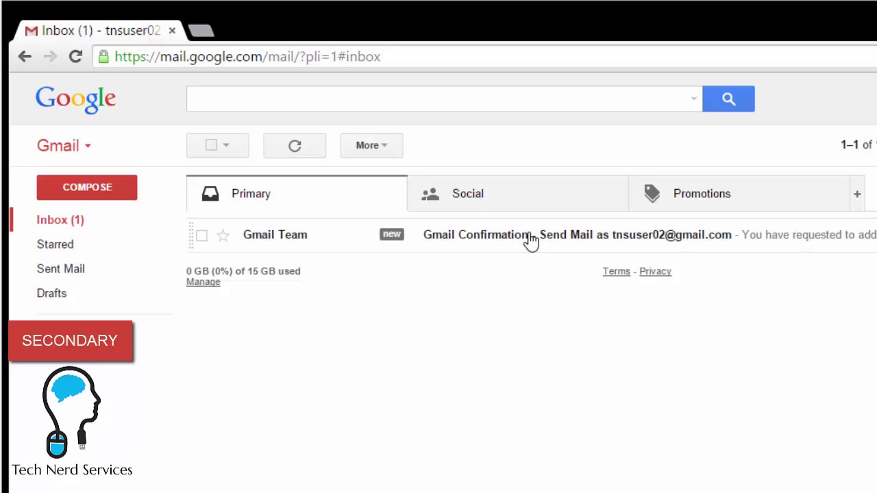
# Verify the address through the link in the Gmail Confirmation email, then close the success page.
pyautogui.click(531, 237)
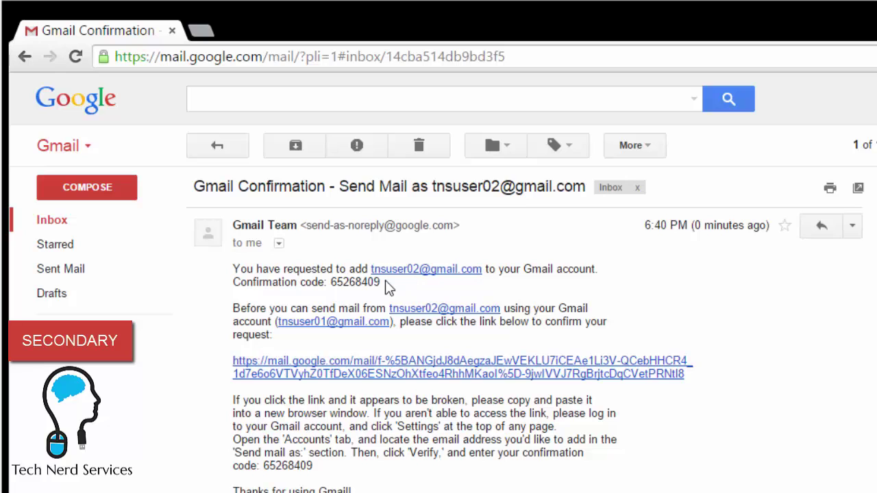
pyautogui.click(552, 372)
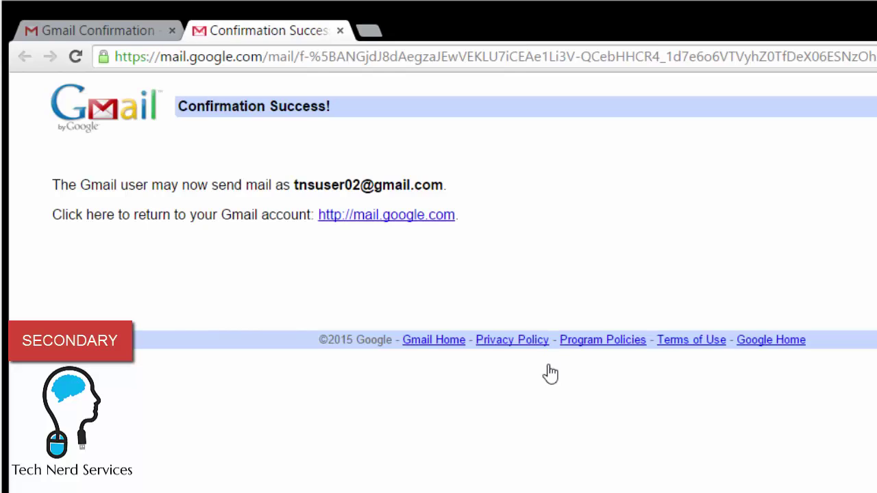
pyautogui.click(344, 32)
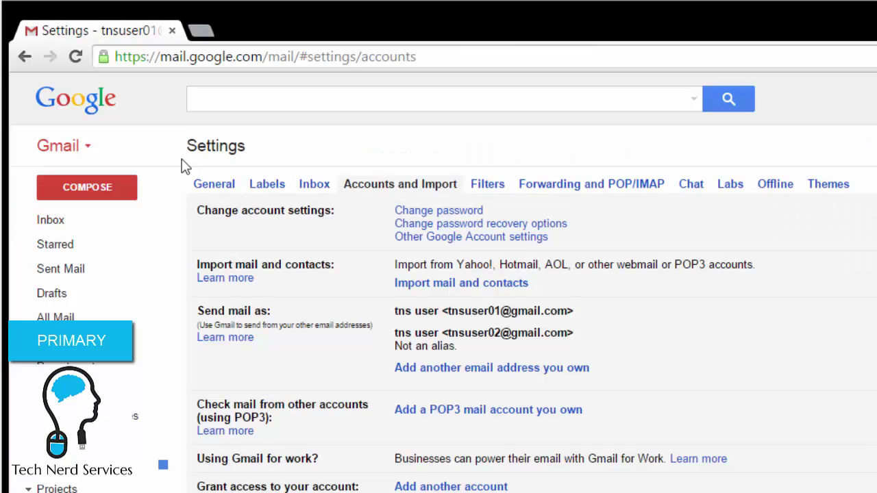
# Reload the primary inbox and start a new message sent from the secondary address.
pyautogui.click(55, 225)
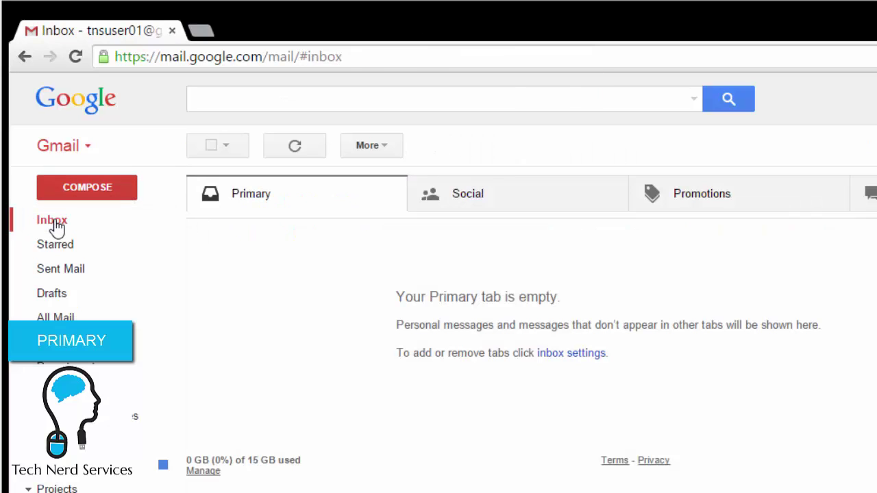
pyautogui.click(85, 56)
pyautogui.click(130, 183)
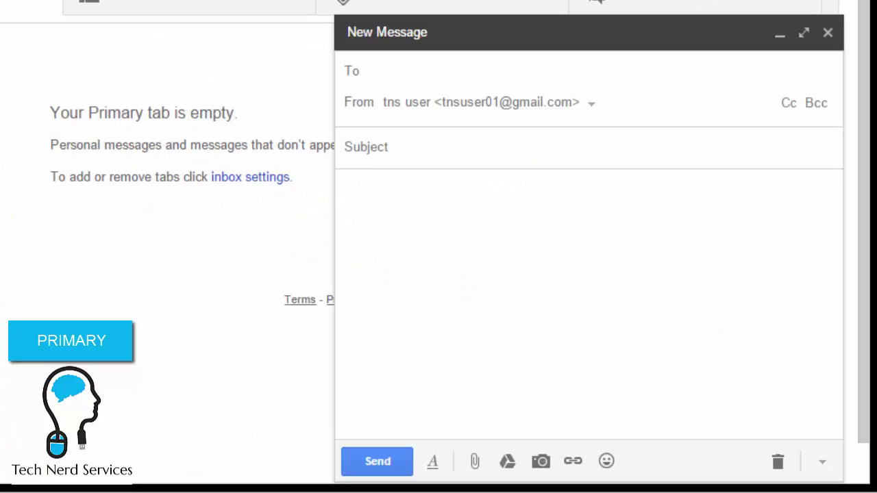
pyautogui.click(429, 108)
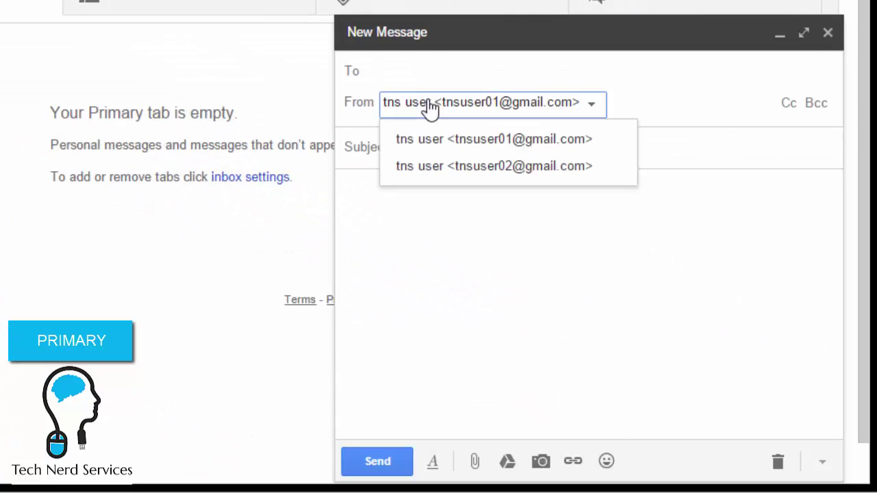
pyautogui.click(609, 168)
# Send it to the external address with a subject line and the body 'test'.
pyautogui.click(426, 71)
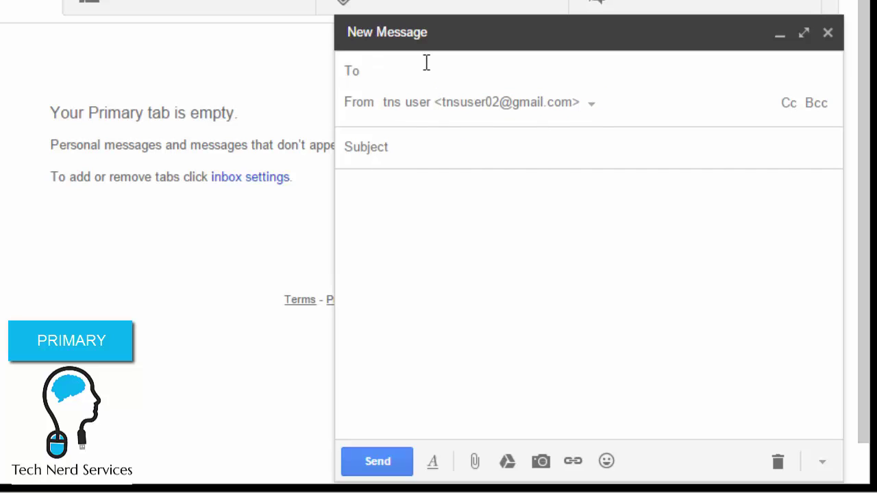
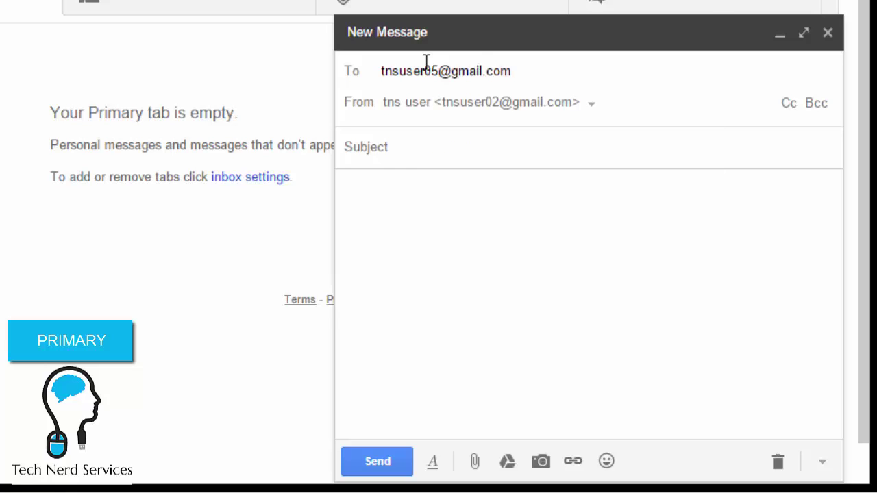
pyautogui.click(402, 146)
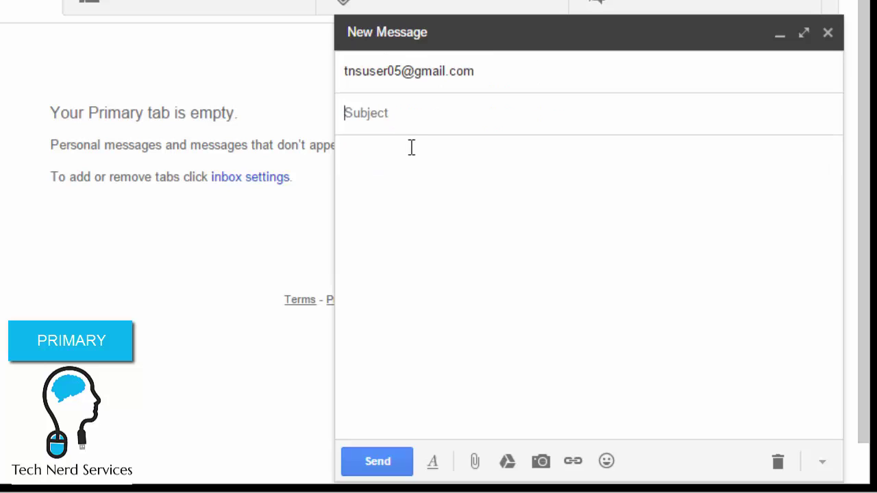
pyautogui.write('This message ')
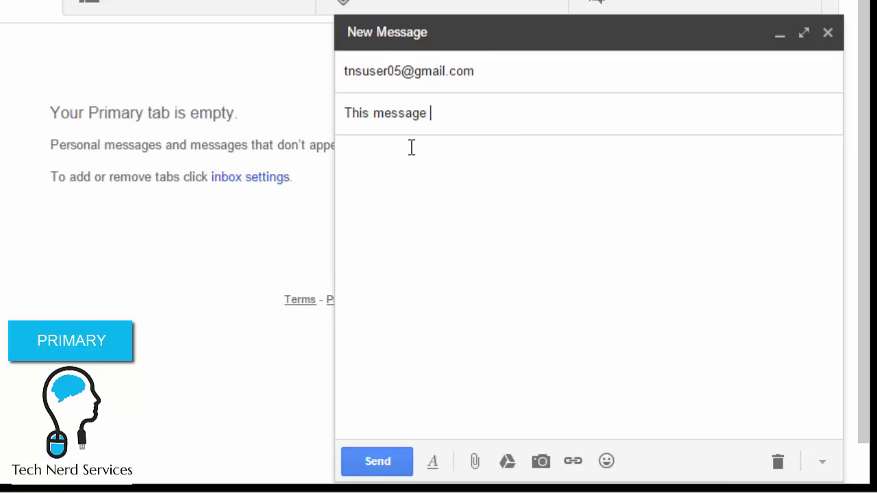
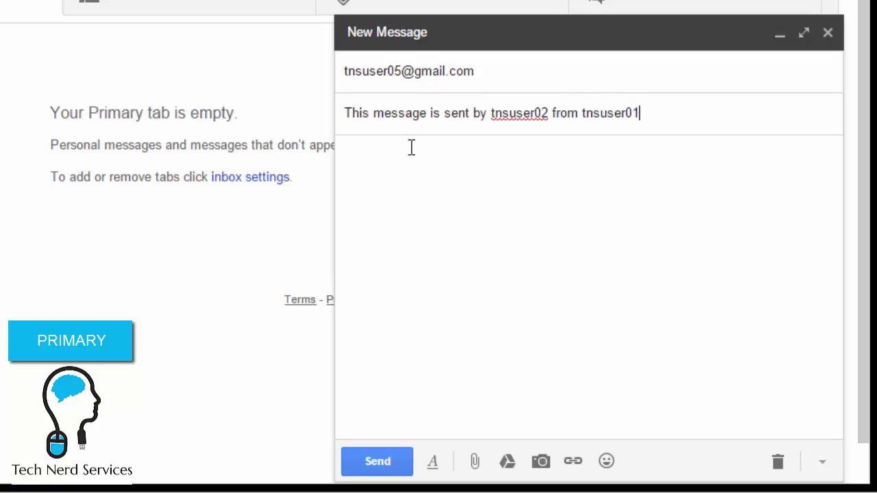
pyautogui.click(406, 248)
pyautogui.write('test')
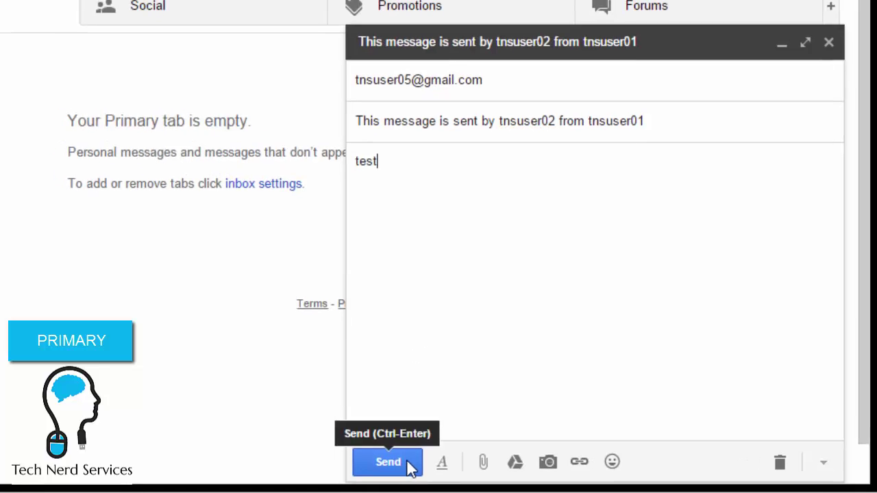
pyautogui.click(410, 466)
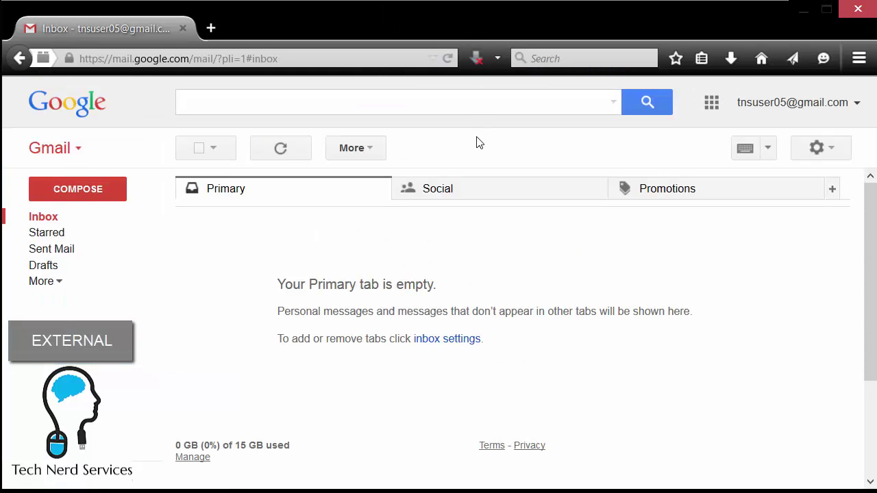
# Reload the external inbox, open the test message, and check its sender details show the secondary address.
pyautogui.click(447, 58)
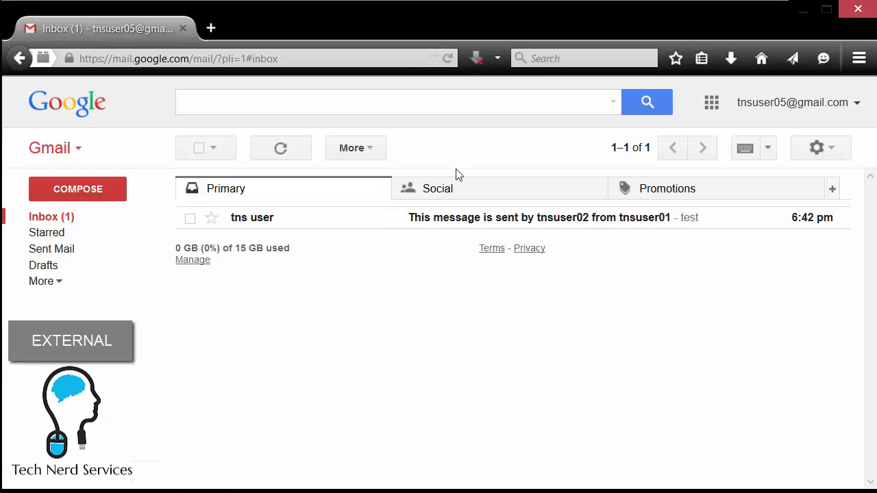
pyautogui.click(457, 218)
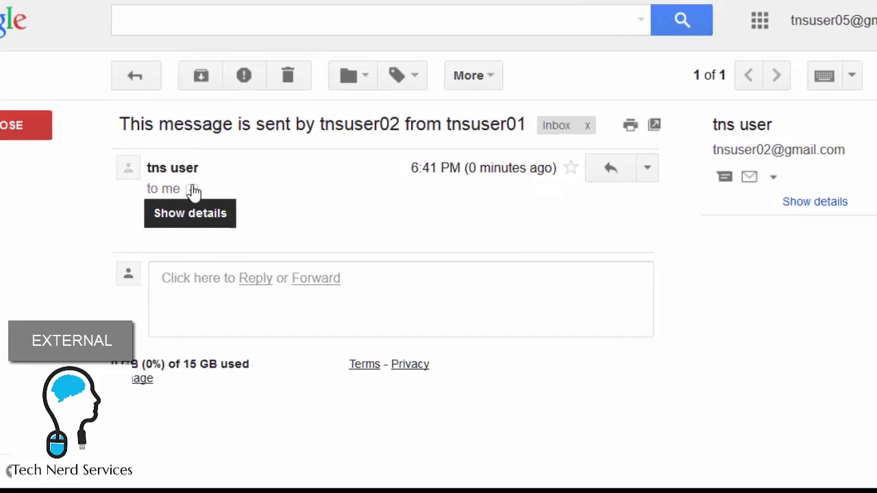
pyautogui.click(241, 243)
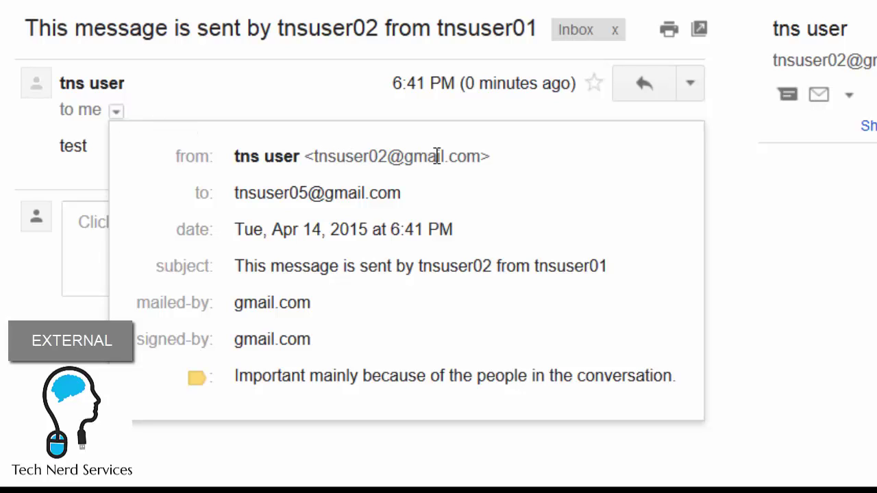
pyautogui.click(324, 100)
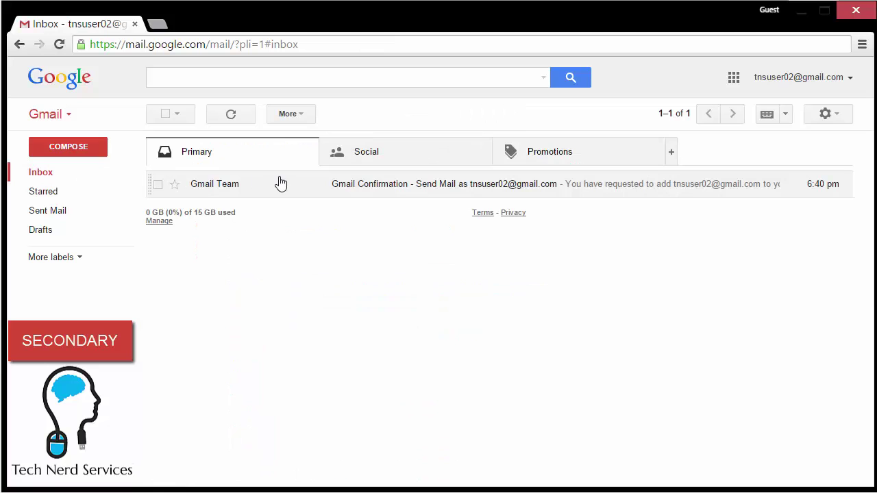
# In the secondary account, open Settings from the gear menu on the Forwarding and POP/IMAP tab.
pyautogui.click(831, 117)
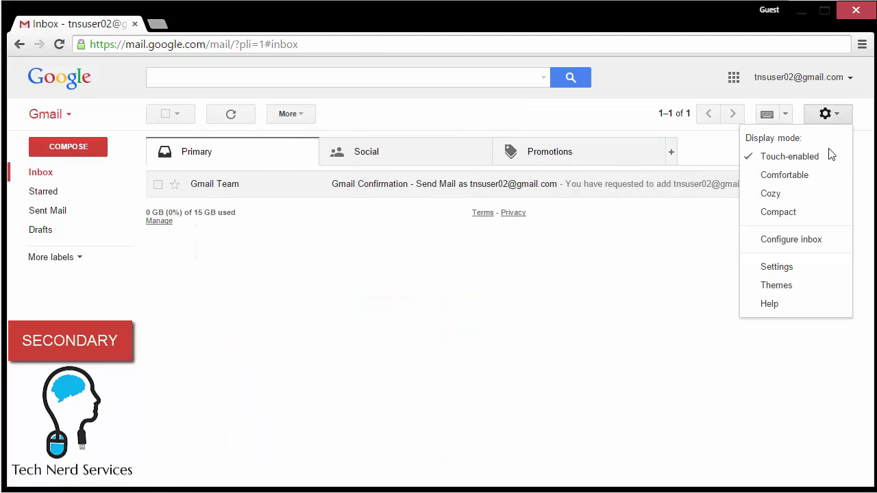
pyautogui.click(822, 266)
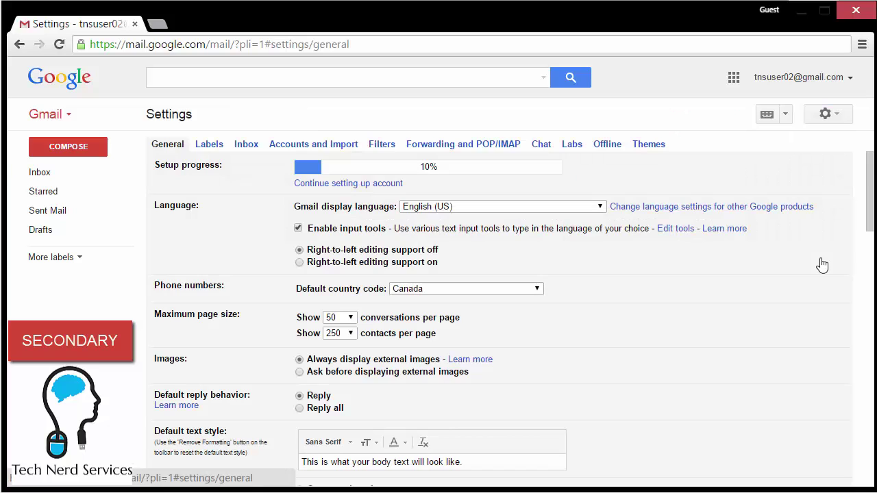
pyautogui.click(464, 147)
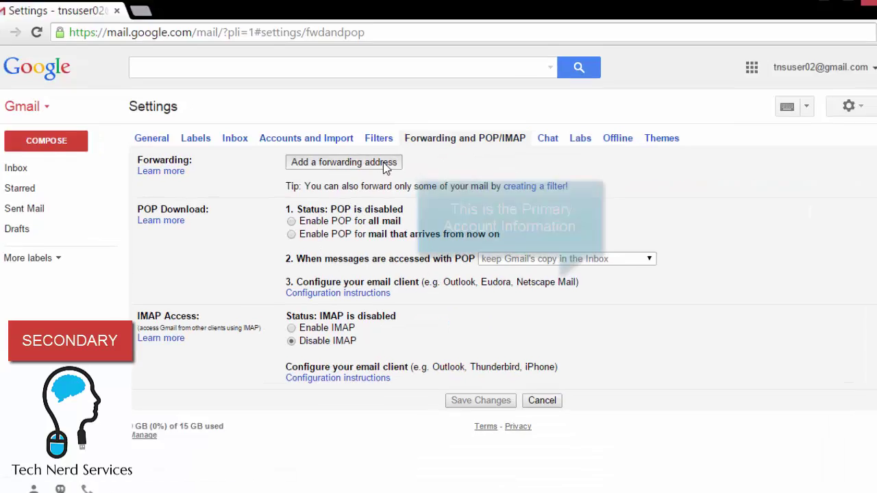
# Add the primary account's address as a forwarding address and proceed to send its confirmation code.
pyautogui.click(384, 166)
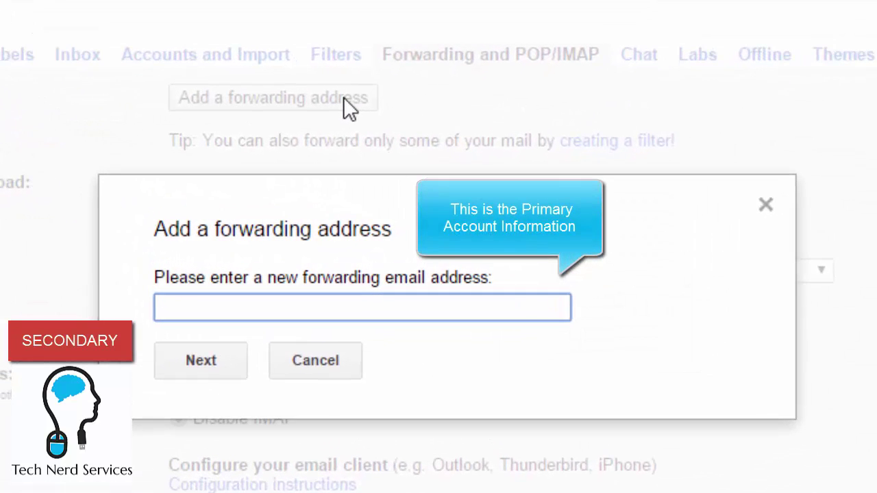
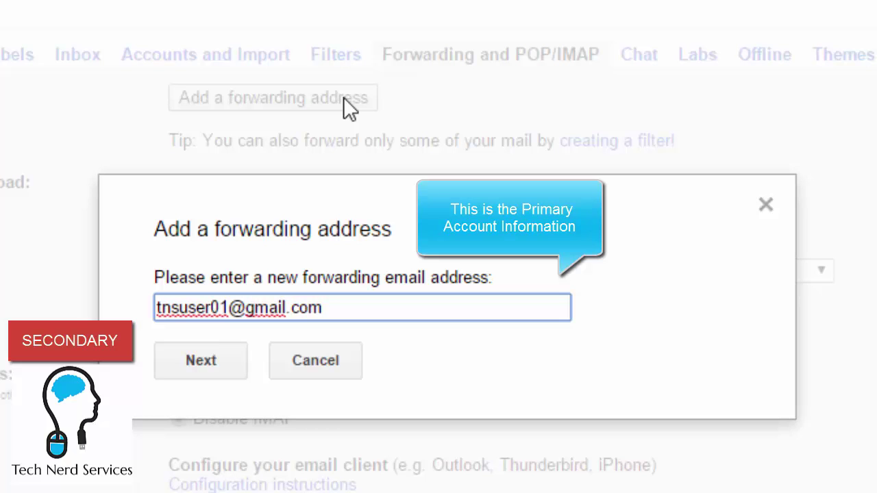
pyautogui.click(233, 363)
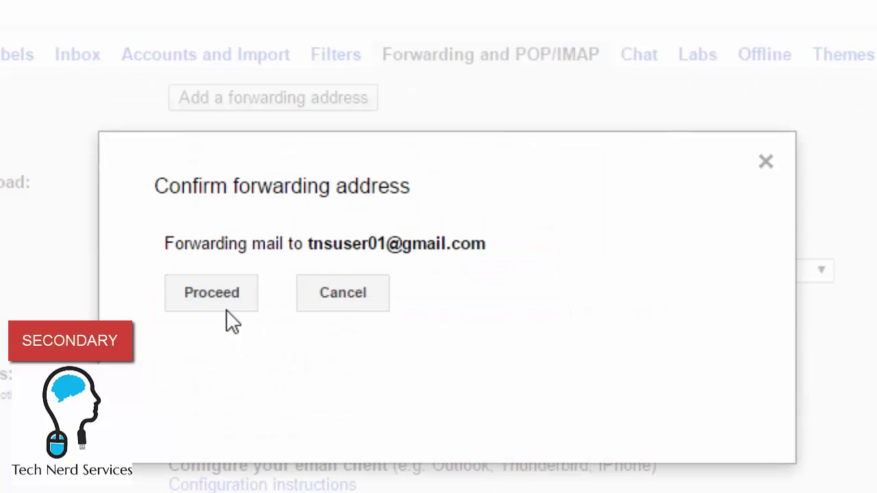
pyautogui.click(225, 294)
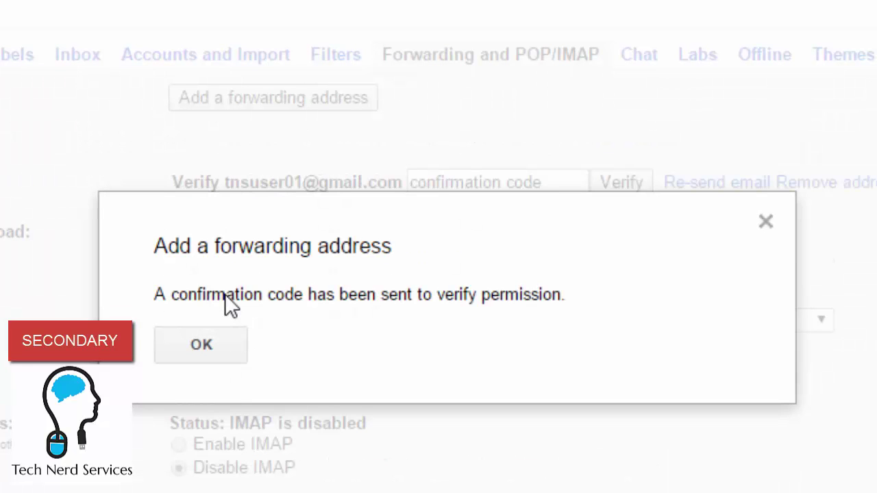
pyautogui.click(230, 346)
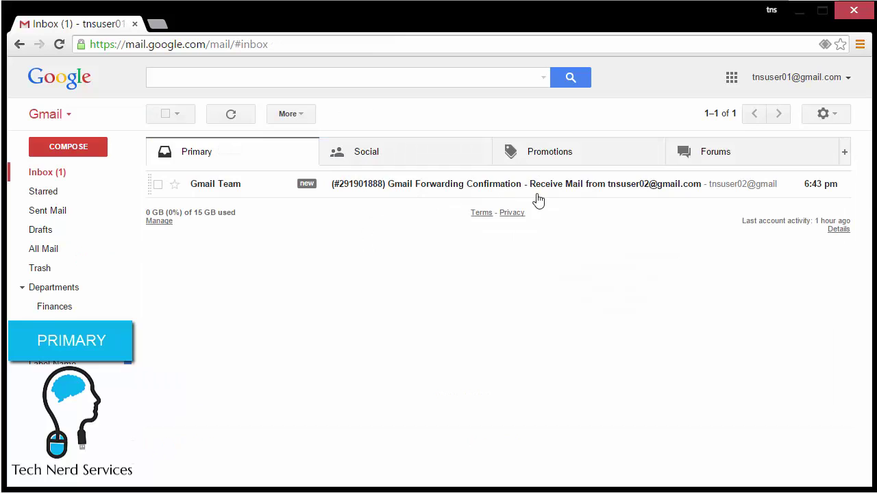
# Approve forwarding through the link in the Gmail Forwarding Confirmation email, then close the success page.
pyautogui.click(576, 192)
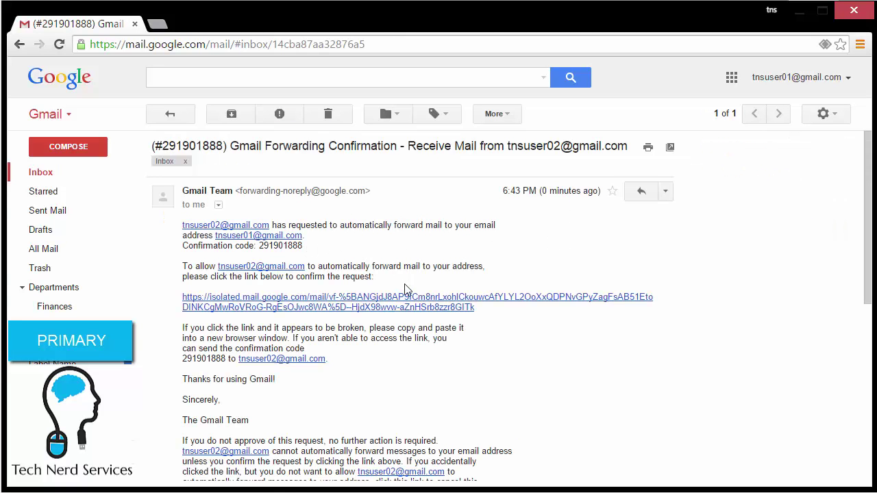
pyautogui.click(404, 302)
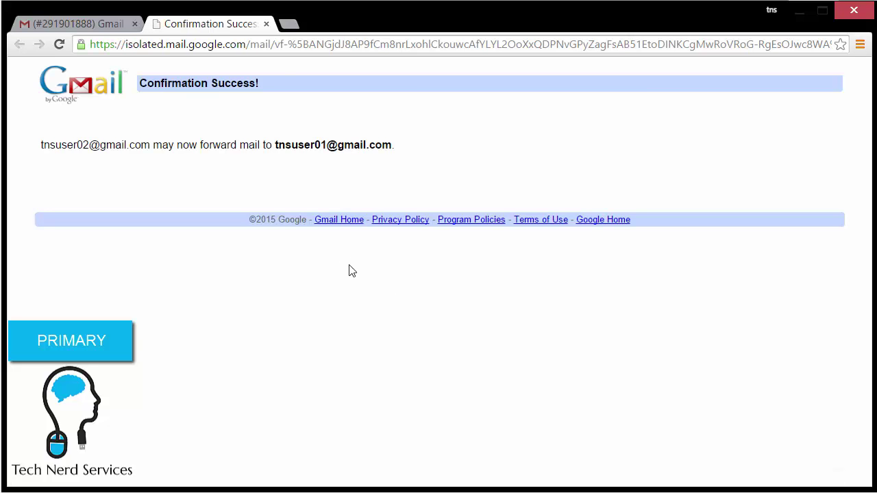
pyautogui.click(267, 23)
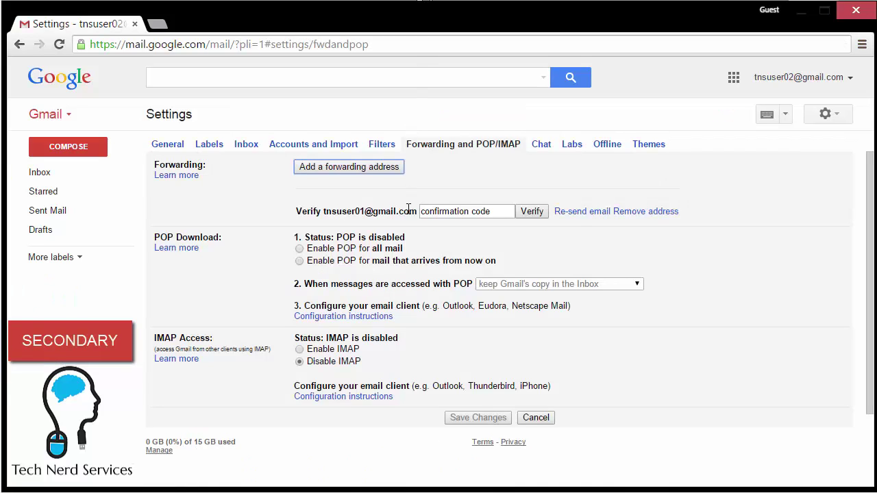
# Forward a copy of incoming mail to the primary address, mark Gmail's copy as read, and save.
pyautogui.click(59, 44)
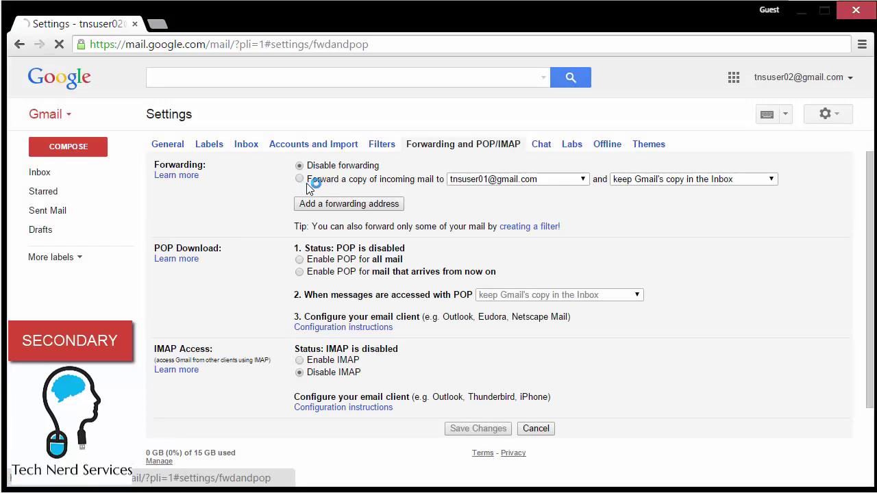
pyautogui.click(309, 181)
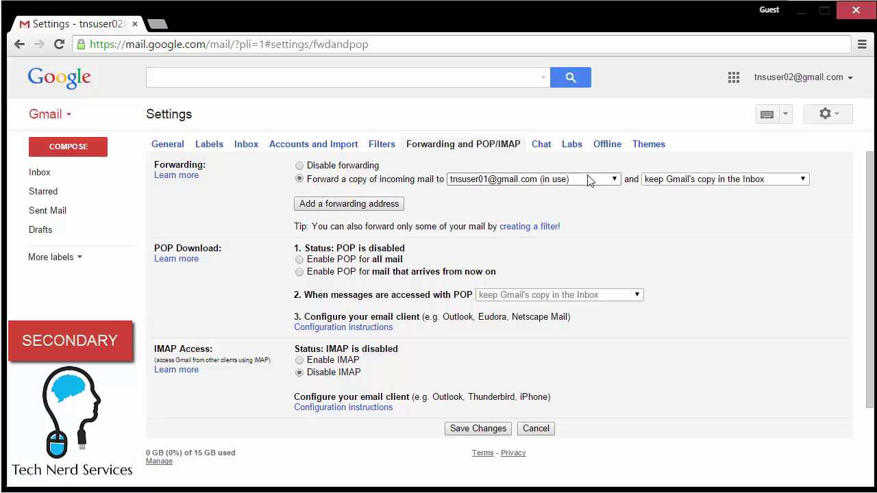
pyautogui.click(656, 180)
pyautogui.click(663, 213)
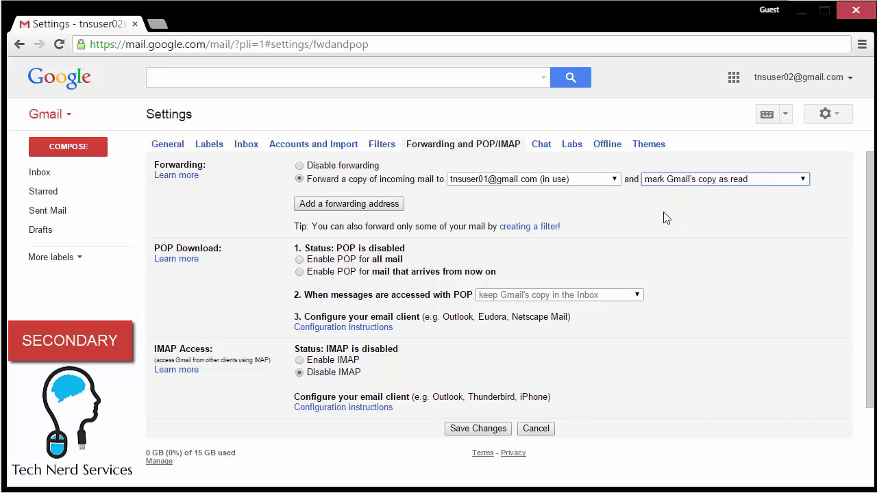
pyautogui.click(499, 429)
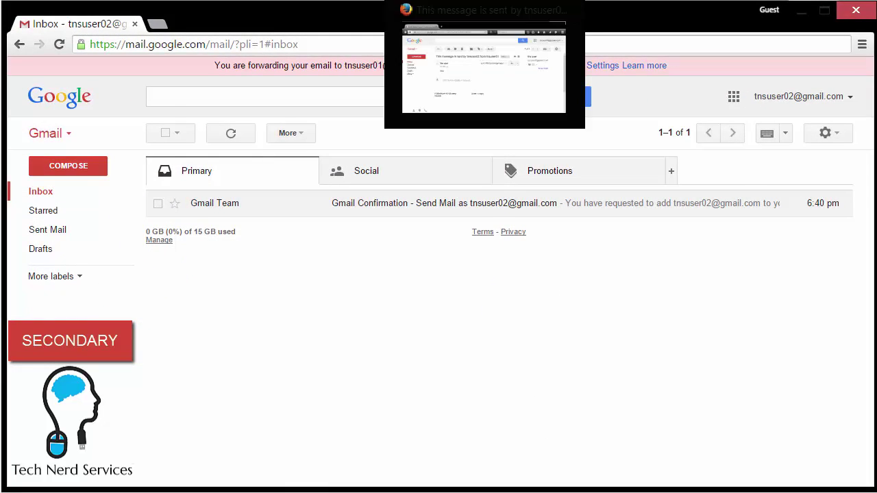
# From the external account, send a message with a subject line to the suggested secondary address.
pyautogui.click(499, 8)
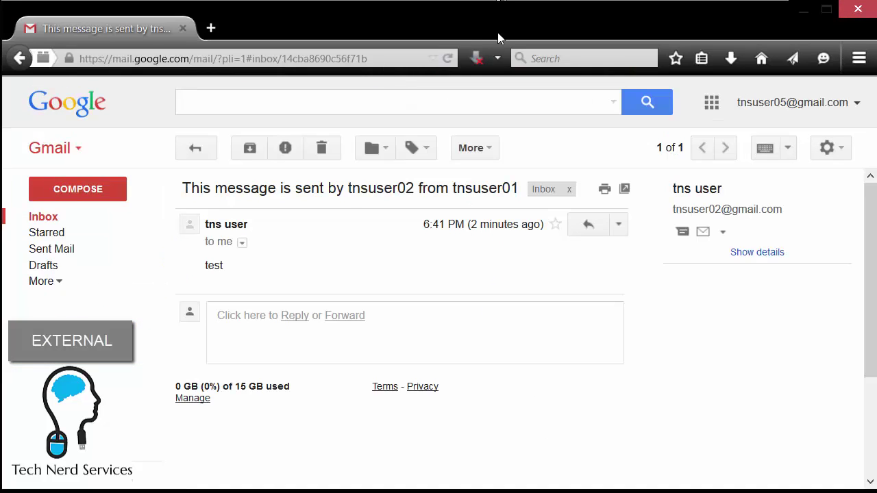
pyautogui.click(60, 222)
pyautogui.click(67, 199)
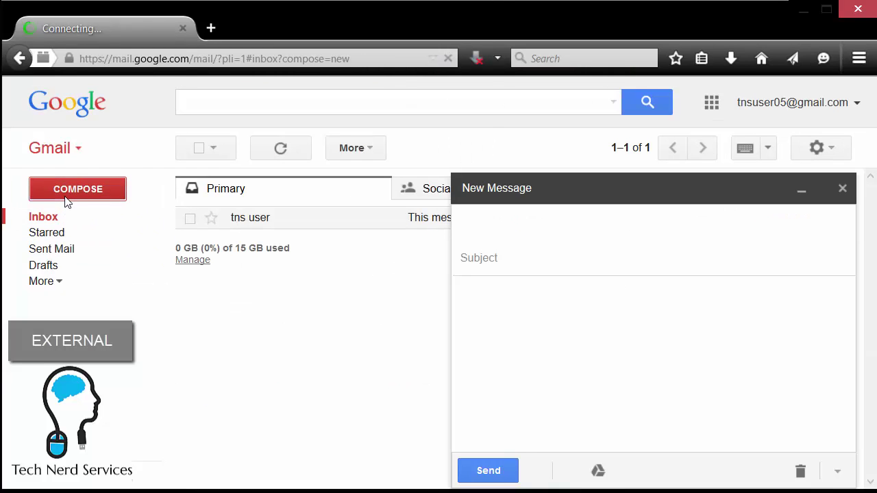
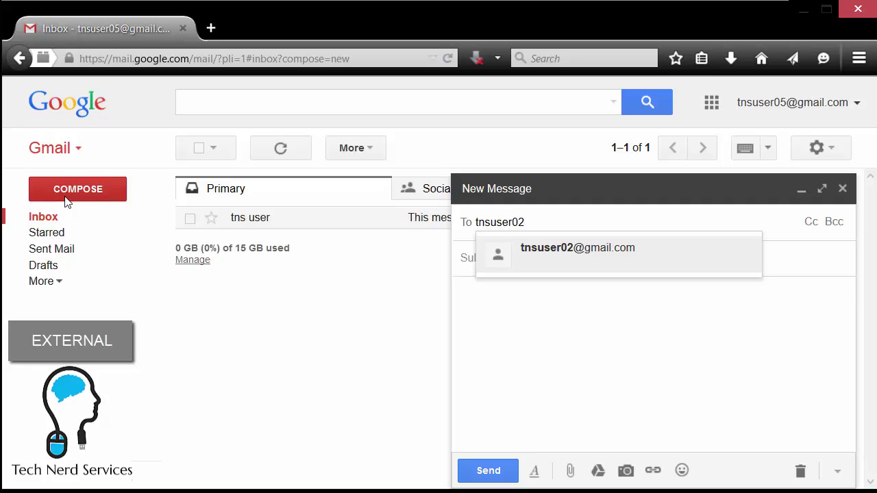
pyautogui.click(542, 248)
pyautogui.click(542, 257)
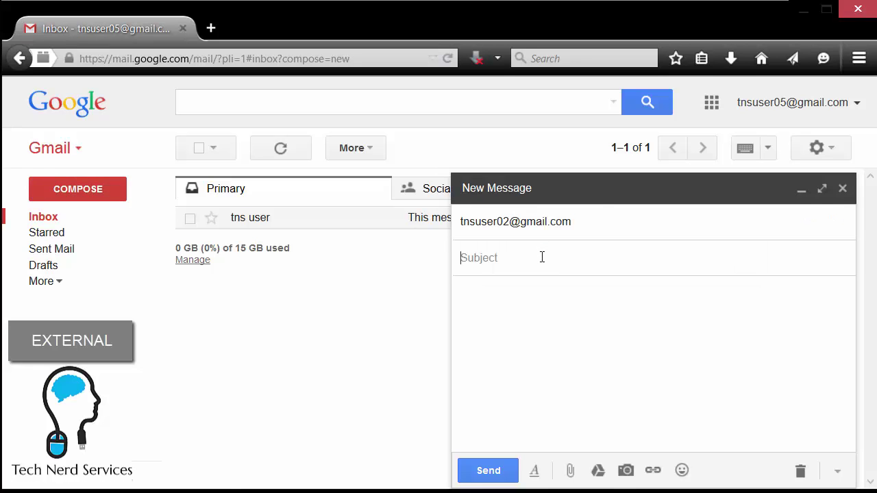
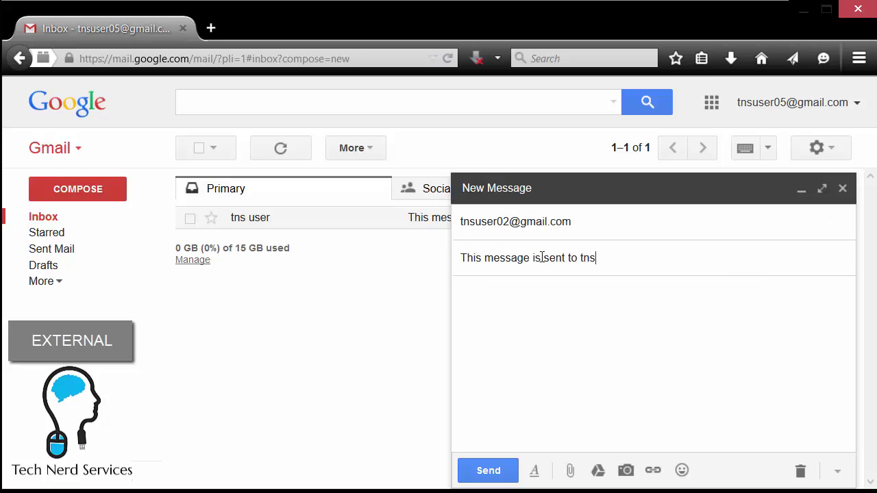
pyautogui.click(476, 469)
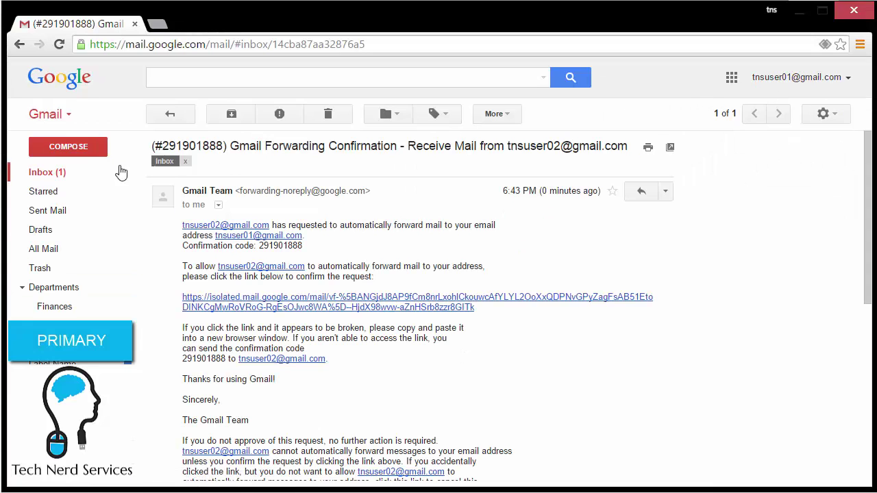
# Open the forwarded test message from the inbox and start a reply, confirming it sends from the secondary address.
pyautogui.click(69, 175)
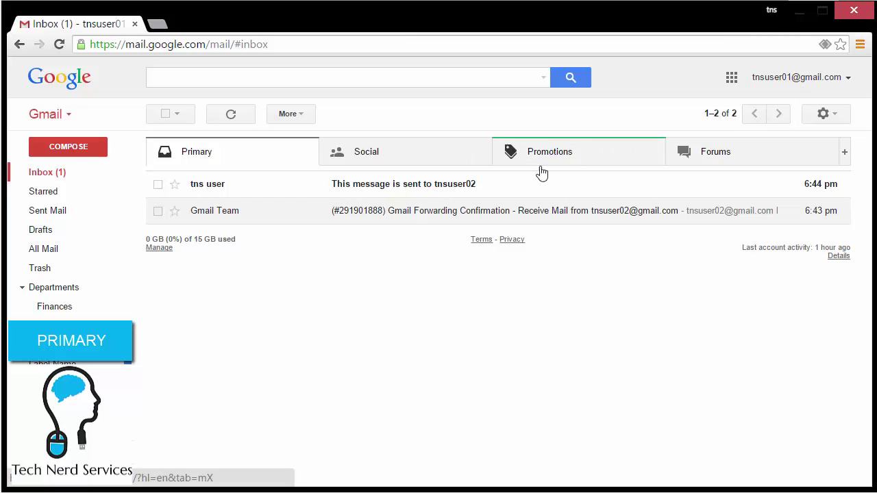
pyautogui.click(479, 187)
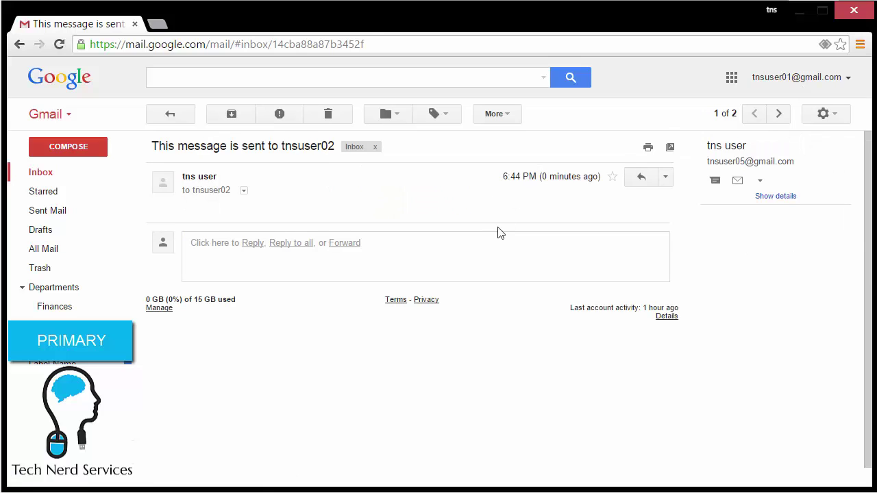
pyautogui.click(400, 261)
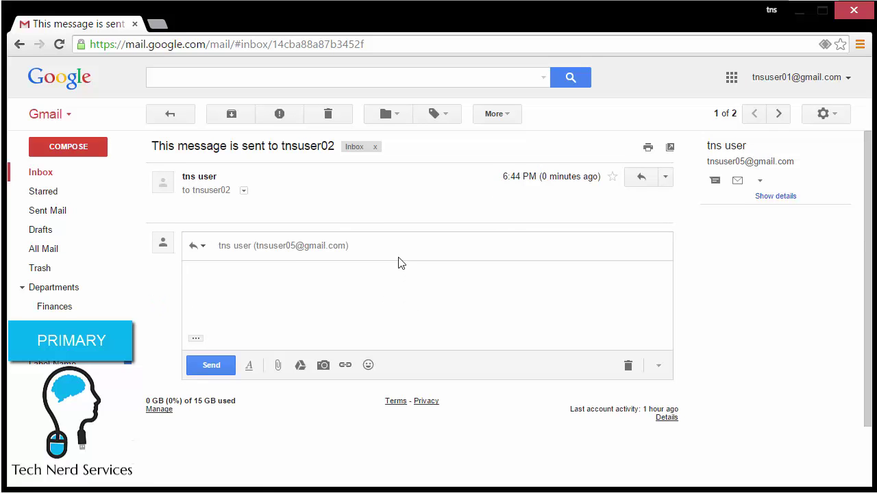
pyautogui.click(388, 249)
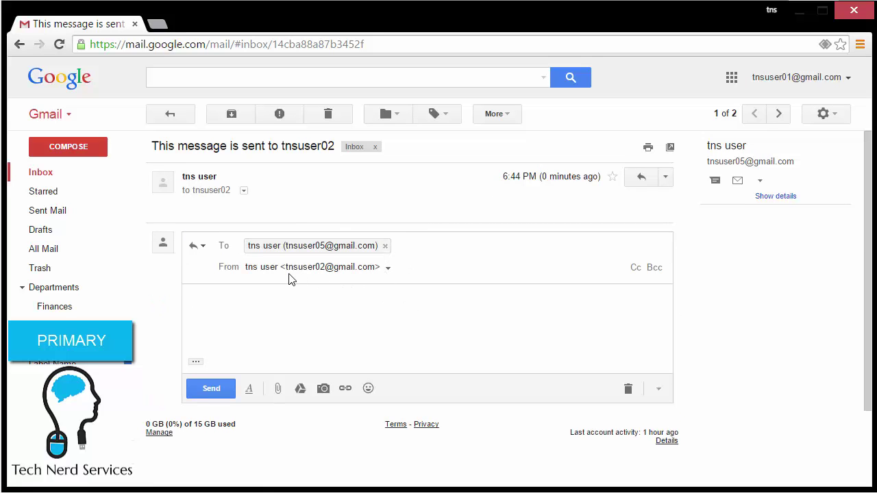
pyautogui.click(360, 295)
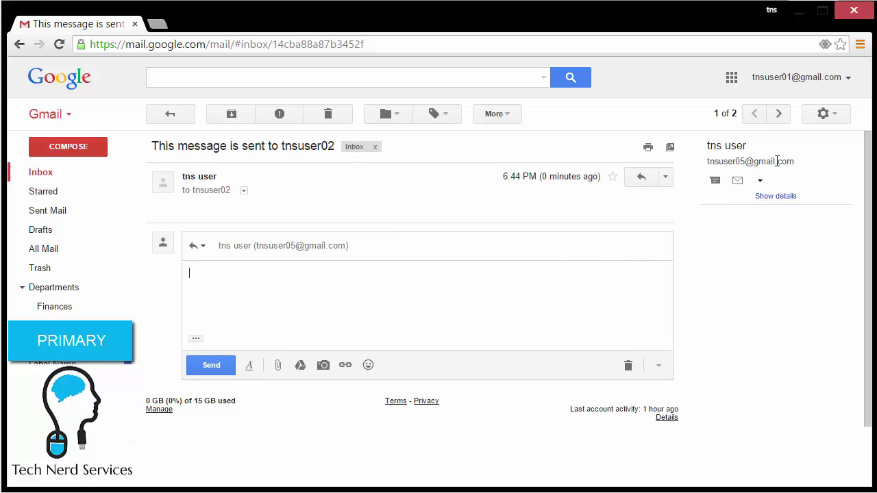
# Review the Send mail as addresses under Settings > Accounts and Import, then return to the inbox.
pyautogui.click(813, 120)
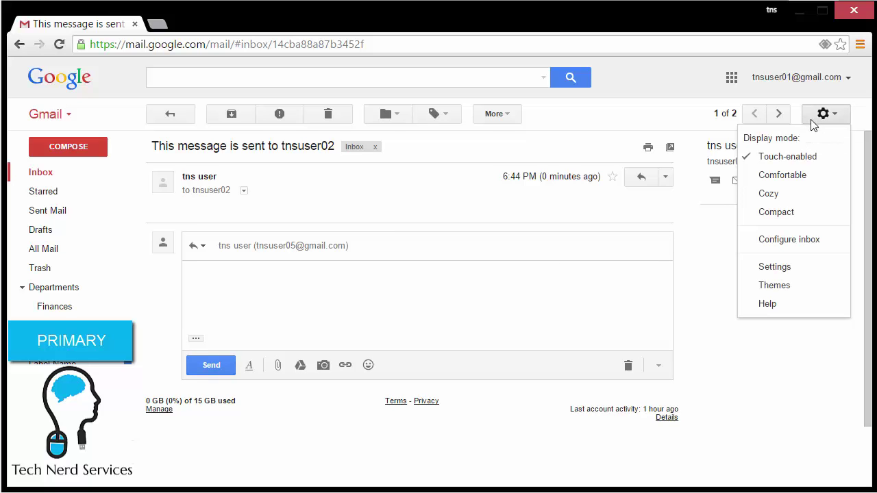
pyautogui.click(801, 269)
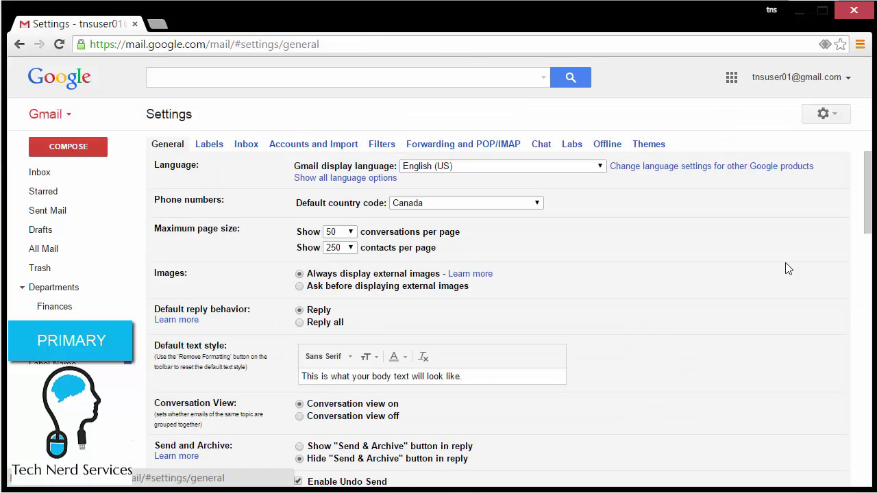
pyautogui.click(319, 148)
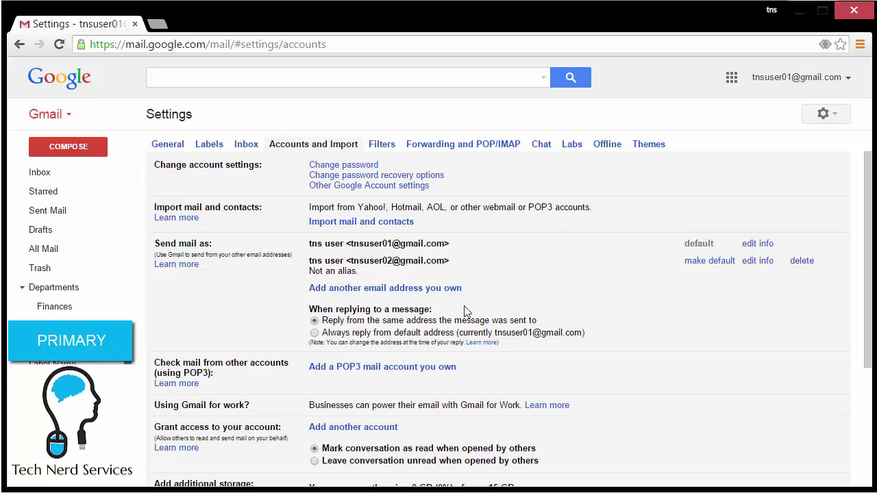
pyautogui.click(72, 177)
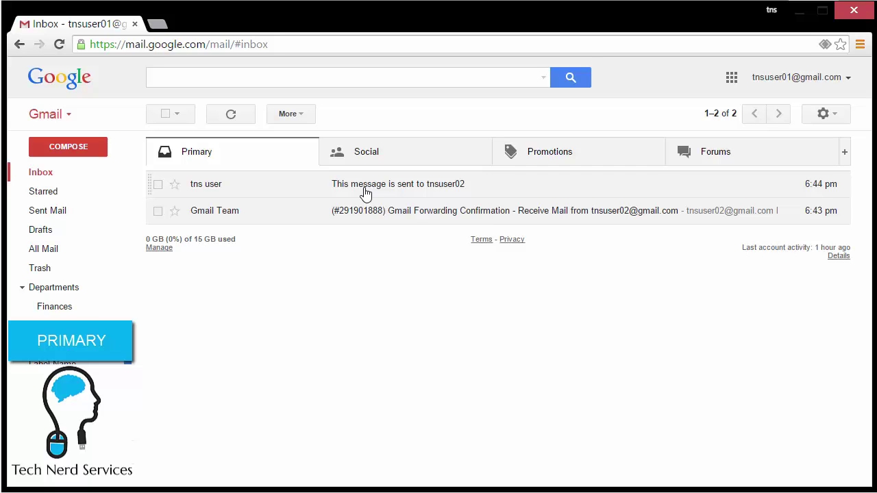
# Reopen the forwarded test message and expand its details to confirm it was addressed to the secondary account.
pyautogui.click(365, 193)
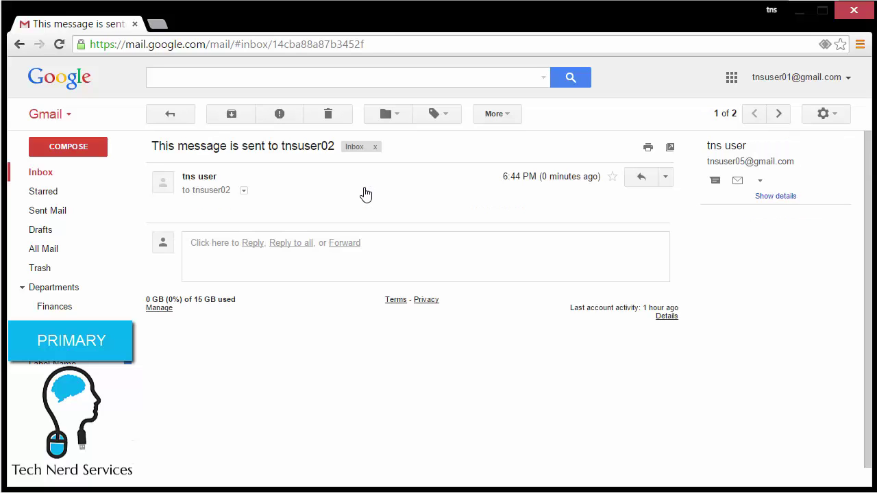
pyautogui.click(244, 191)
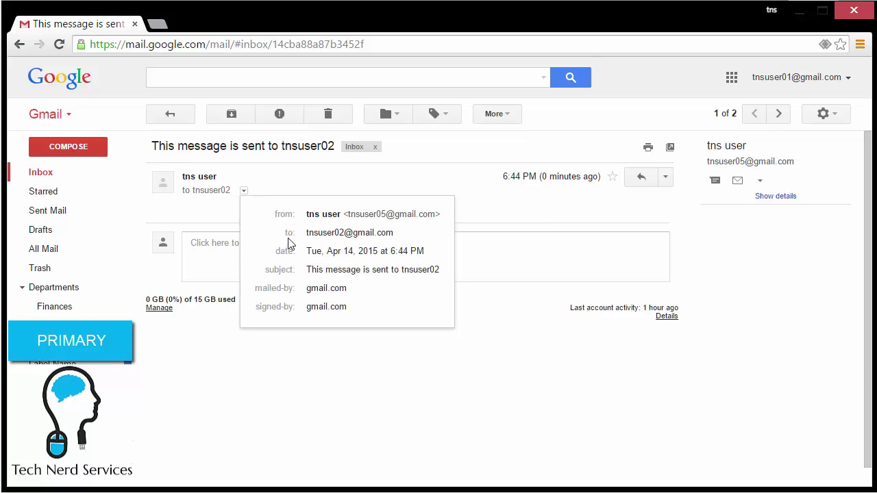
pyautogui.moveTo(386, 233)
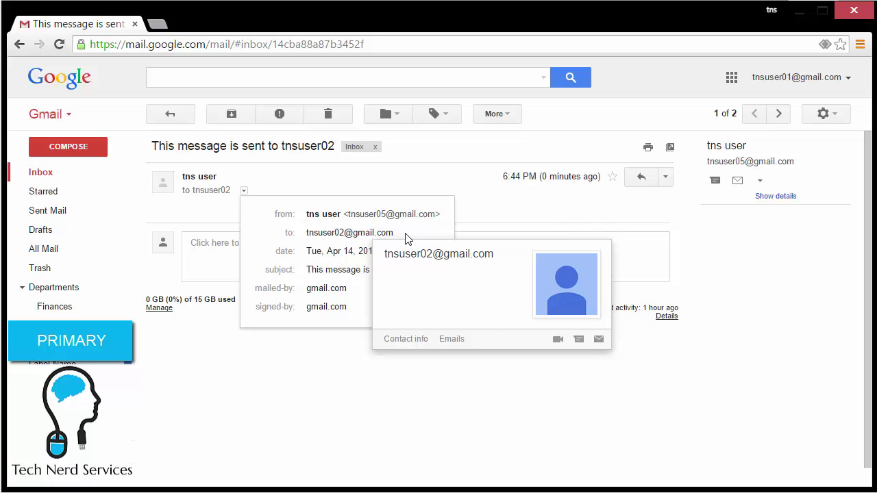
pyautogui.click(401, 79)
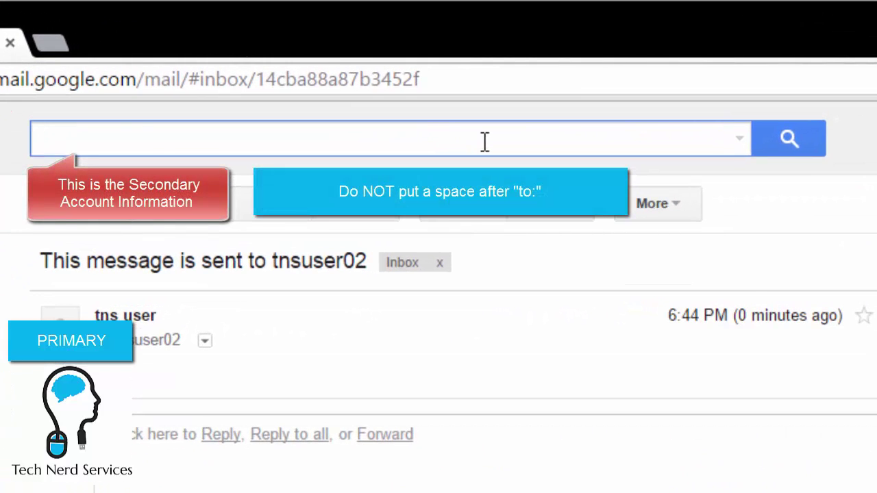
# Search with a to: query for the secondary address and bring up the advanced search options.
pyautogui.write('to')
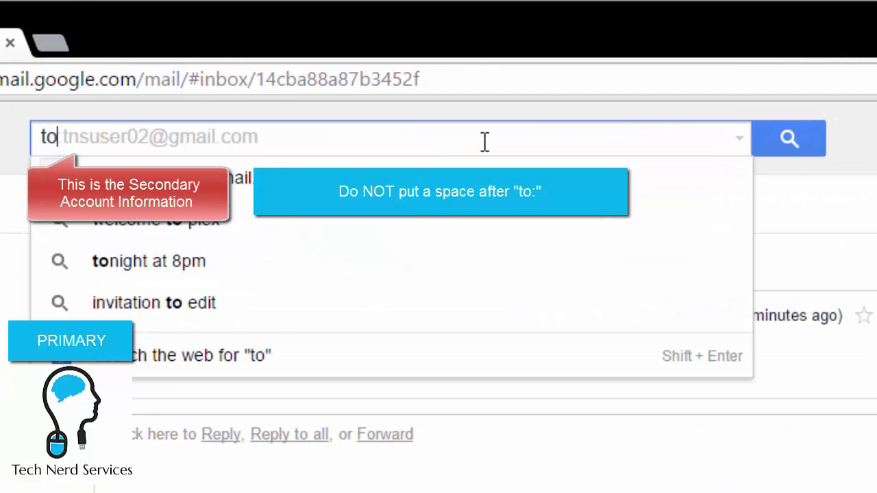
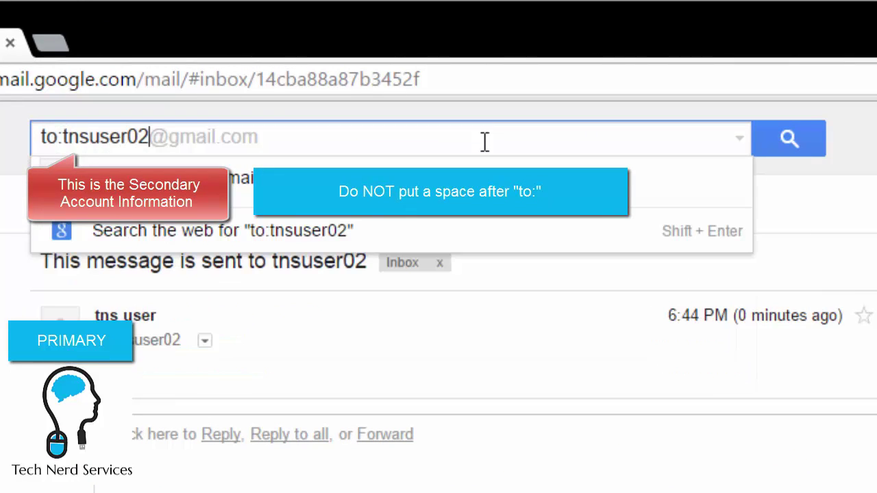
pyautogui.press('Return')
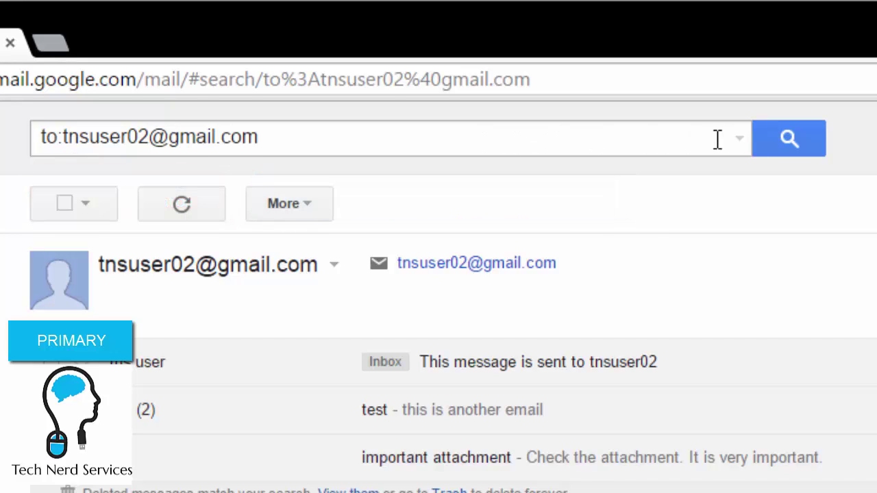
pyautogui.click(738, 141)
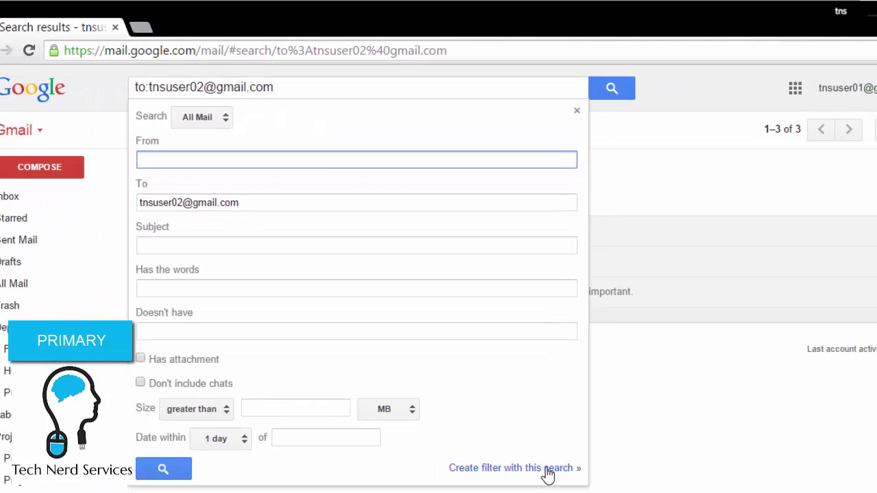
# Create a filter labelling matches with a new label named after the secondary address, applied to existing conversations too.
pyautogui.click(549, 471)
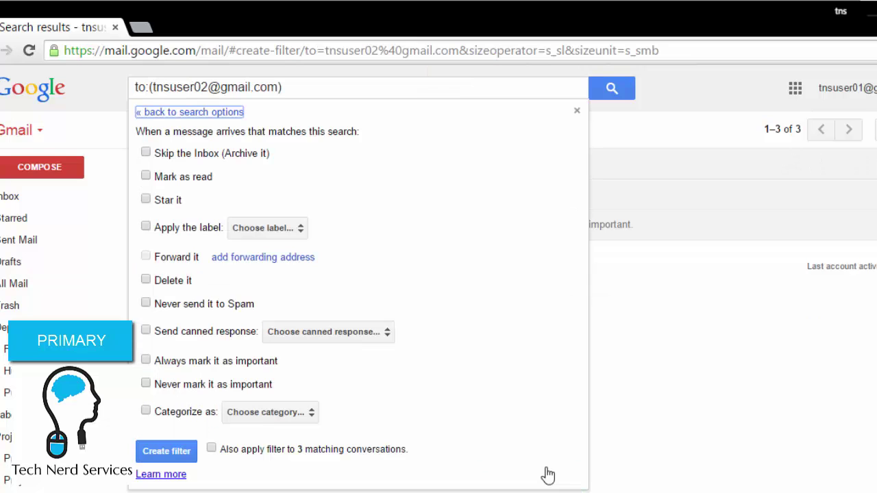
pyautogui.click(211, 233)
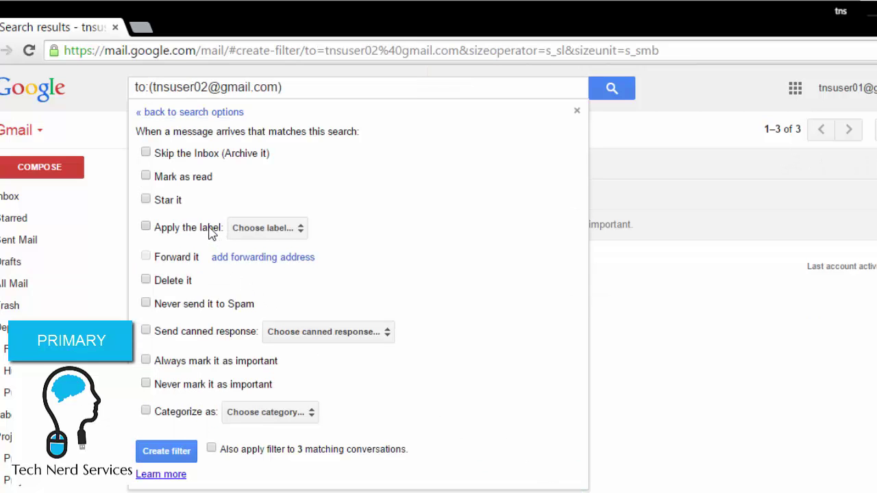
pyautogui.click(268, 229)
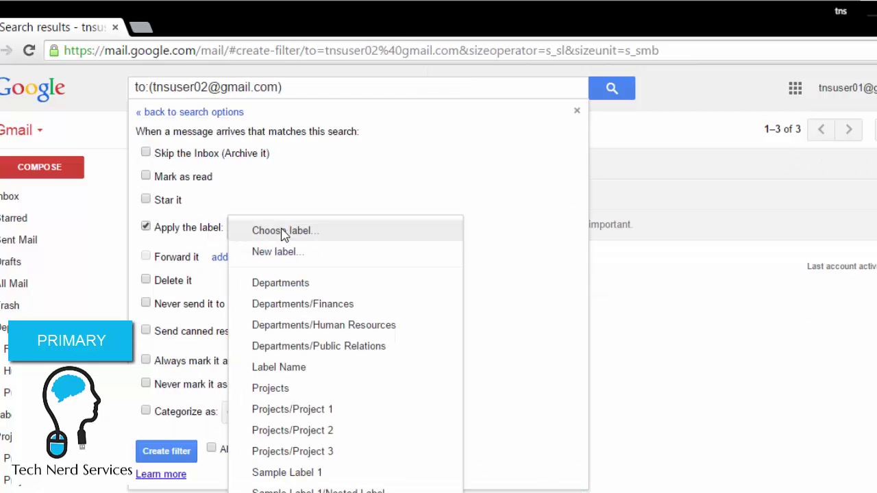
pyautogui.click(344, 255)
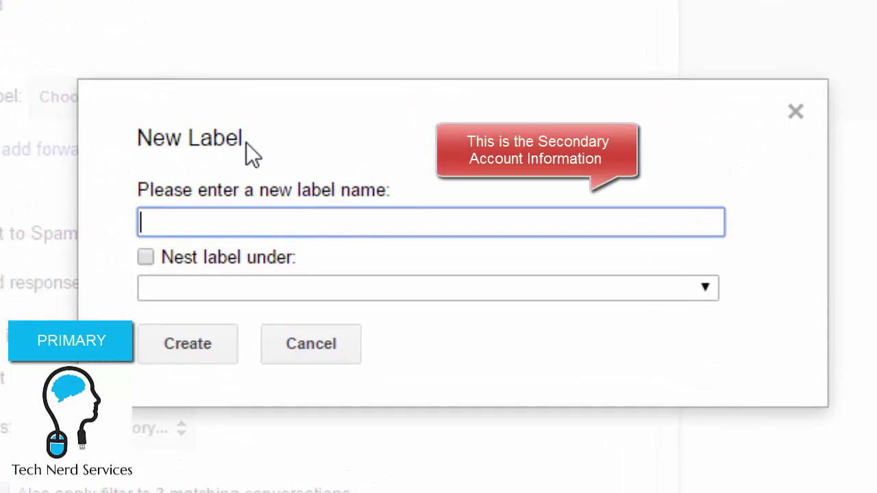
pyautogui.click(182, 349)
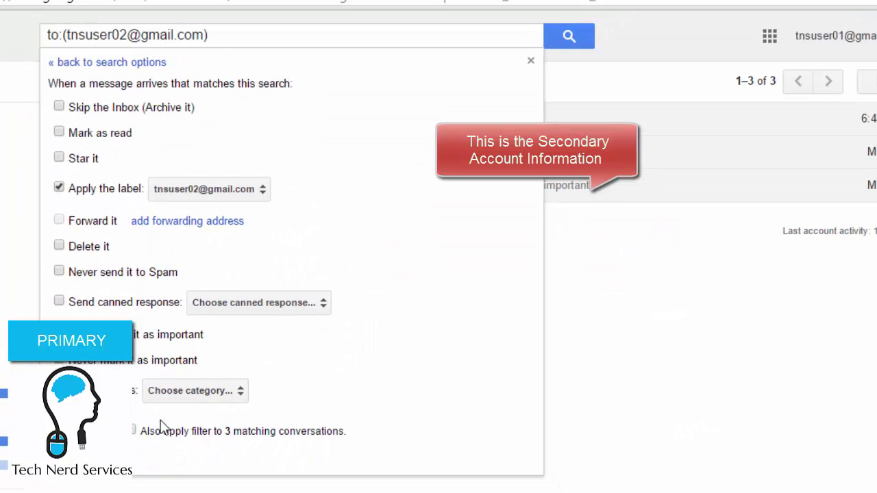
pyautogui.click(133, 430)
pyautogui.click(93, 431)
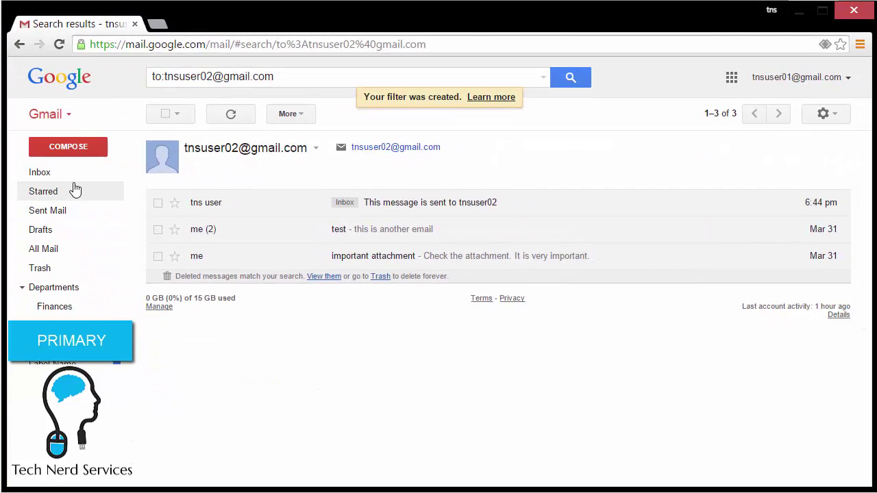
# Select both inbox conversations and archive them.
pyautogui.click(72, 175)
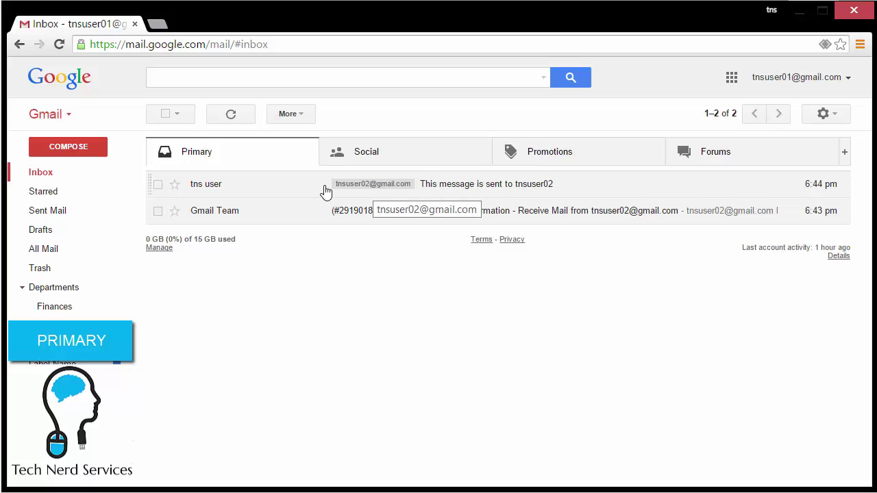
pyautogui.click(157, 184)
pyautogui.click(158, 211)
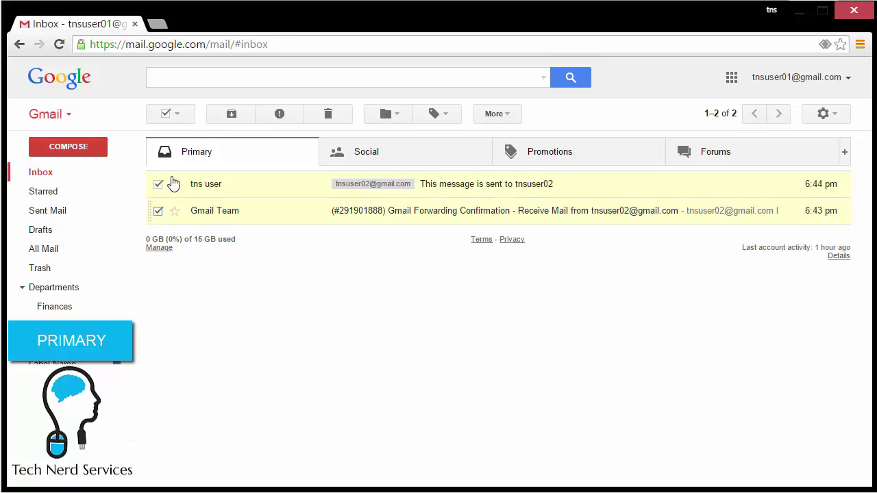
pyautogui.click(232, 113)
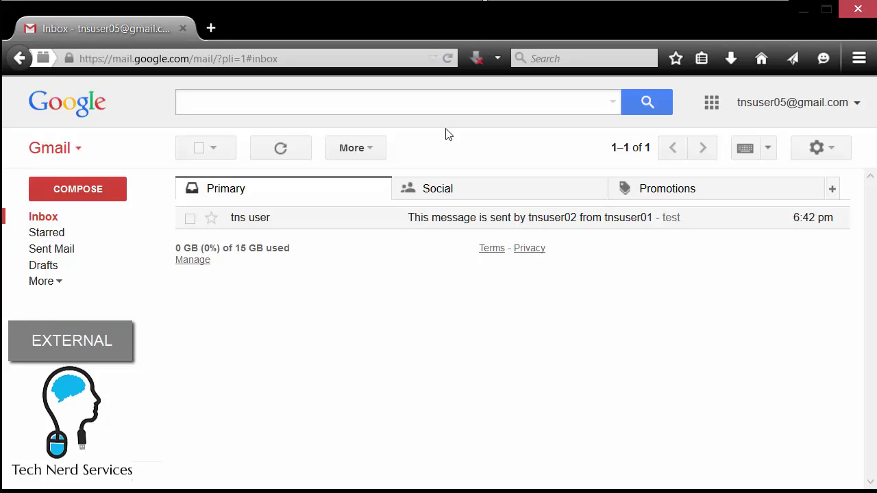
# Send a new message to the secondary address with a subject naming that user and body 'test'.
pyautogui.click(87, 197)
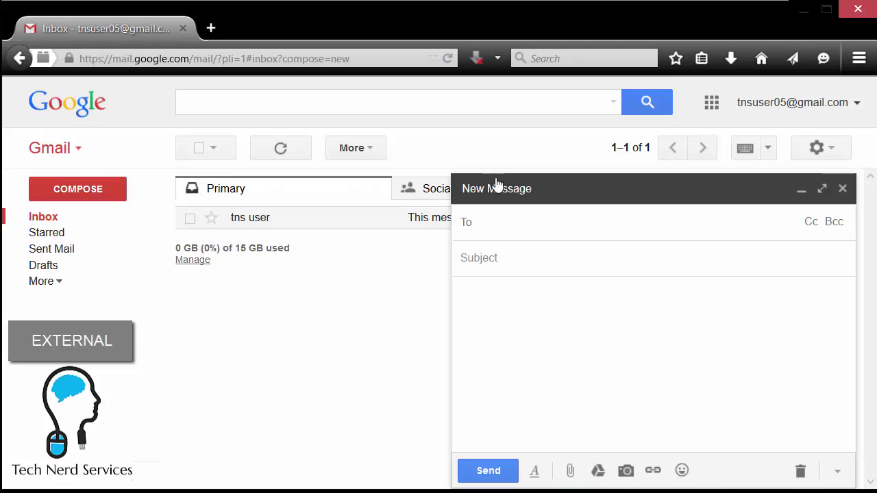
pyautogui.click(614, 229)
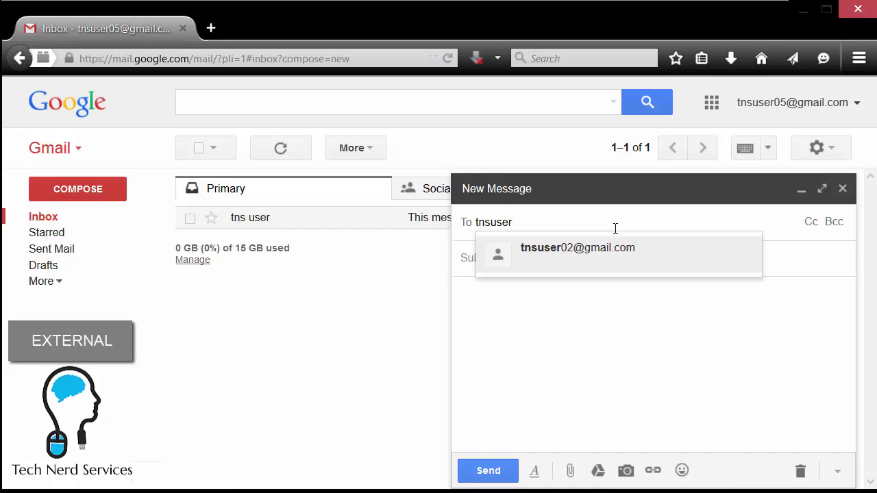
pyautogui.click(599, 263)
pyautogui.click(599, 259)
pyautogui.write('Another email to ')
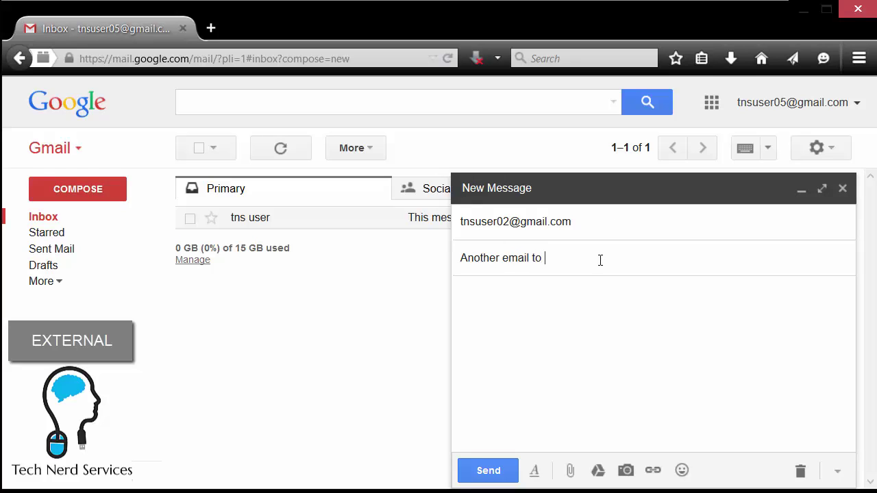
pyautogui.click(588, 308)
pyautogui.write('test')
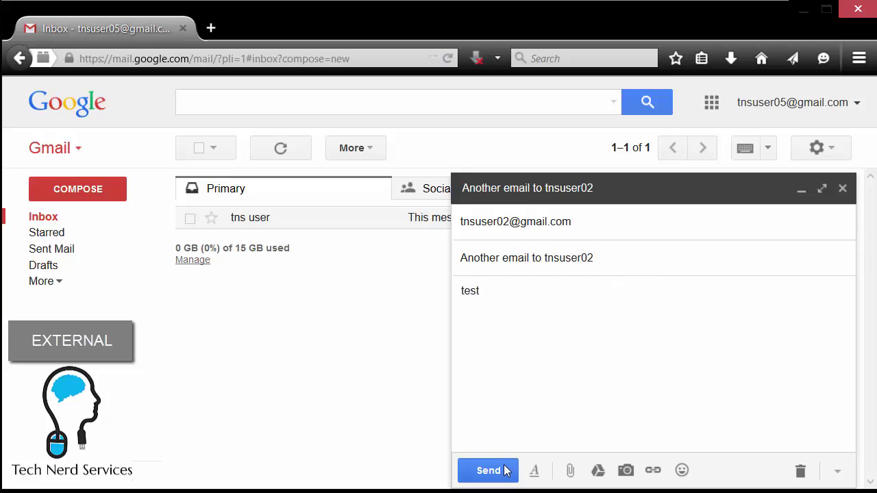
pyautogui.click(507, 471)
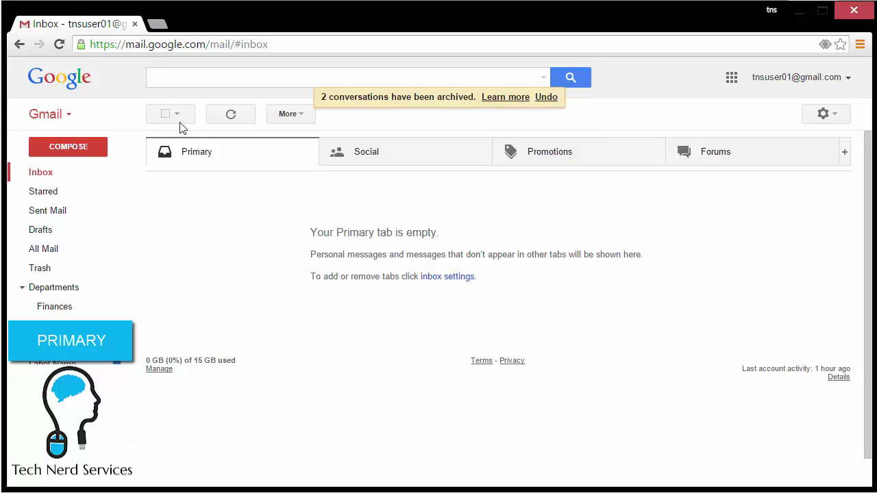
# Reload the inbox, open the newly forwarded labelled message, and start a reply to check its From address.
pyautogui.click(58, 46)
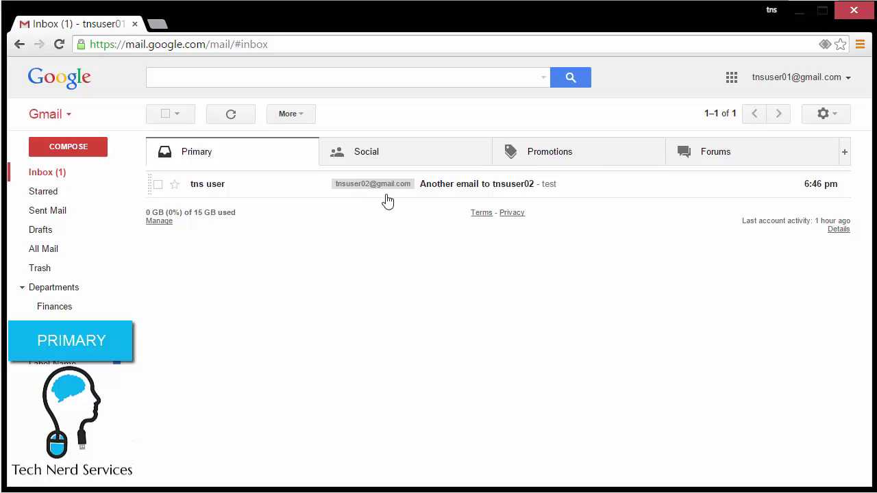
pyautogui.click(459, 195)
pyautogui.click(272, 274)
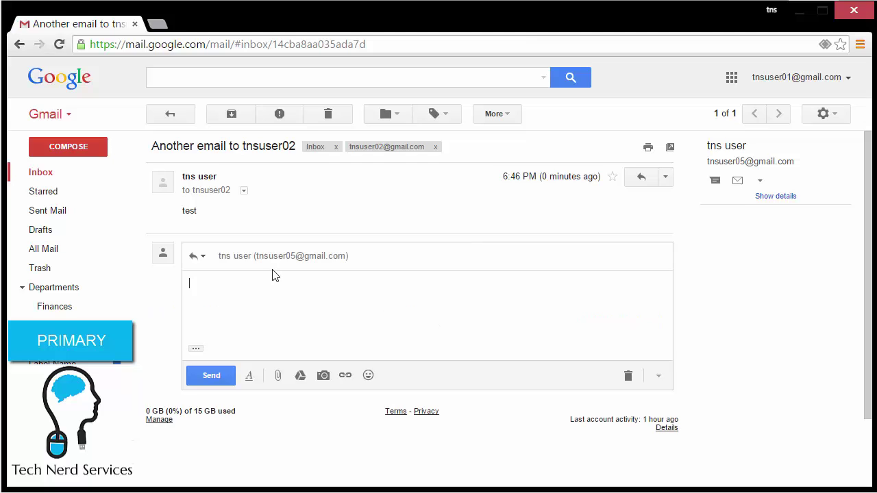
pyautogui.click(313, 256)
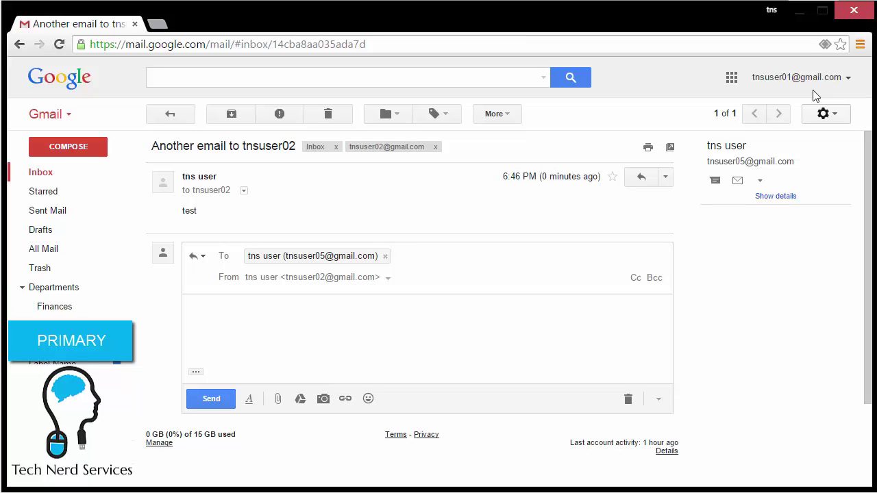
# Back in the inbox, start a new message and then discard it.
pyautogui.click(50, 172)
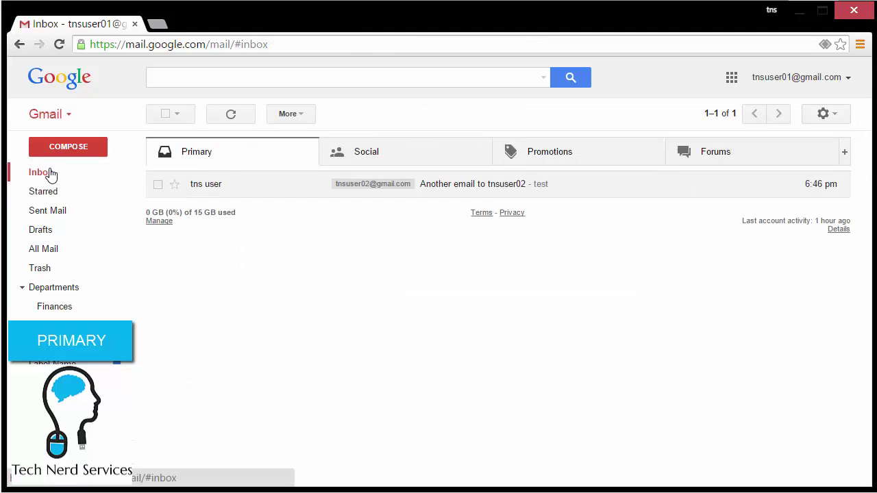
pyautogui.click(68, 146)
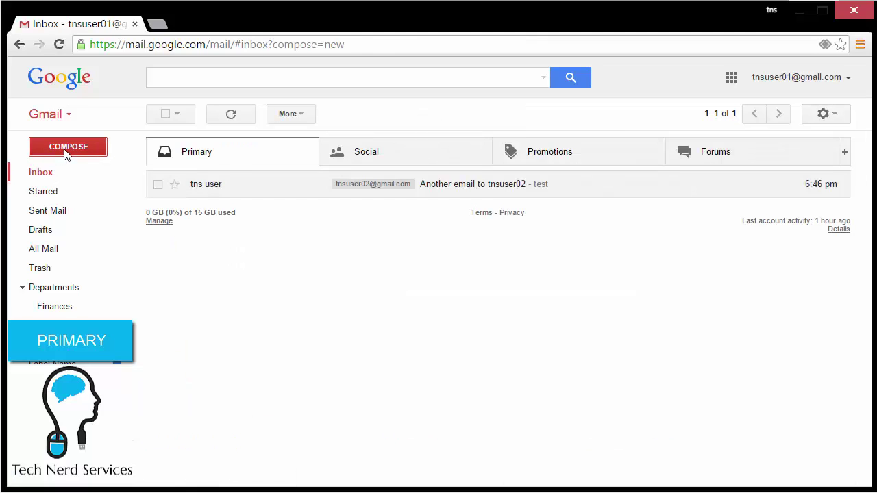
pyautogui.click(566, 302)
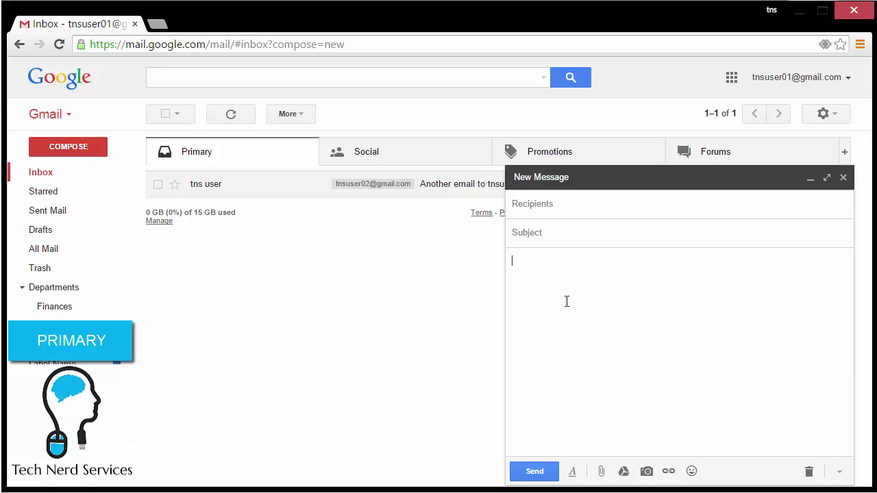
pyautogui.click(844, 178)
pyautogui.click(830, 116)
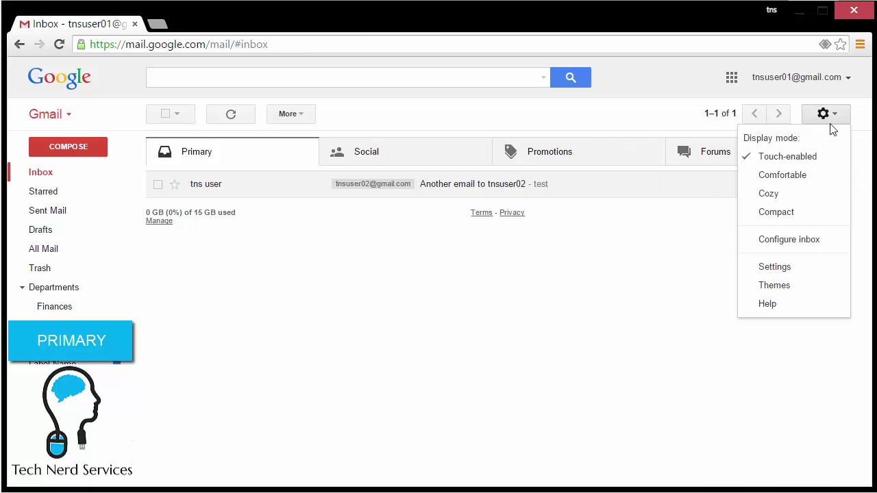
# In General settings, enable an empty signature assigned to the primary address and save changes.
pyautogui.click(817, 277)
pyautogui.scroll(-4, 773, 282)
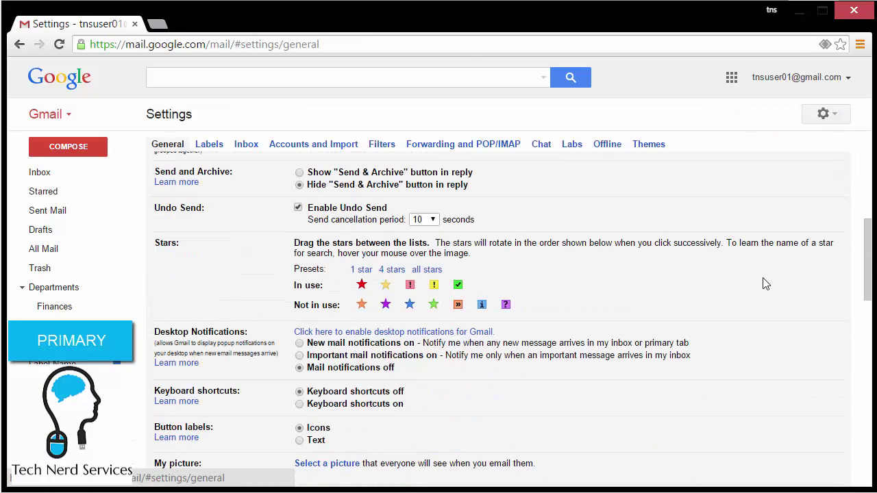
pyautogui.scroll(-7, 765, 284)
pyautogui.scroll(2, 733, 280)
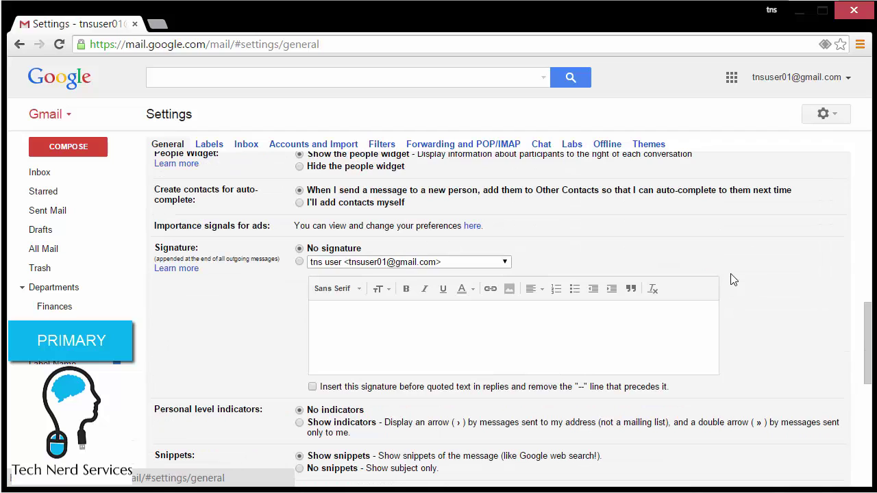
pyautogui.click(299, 262)
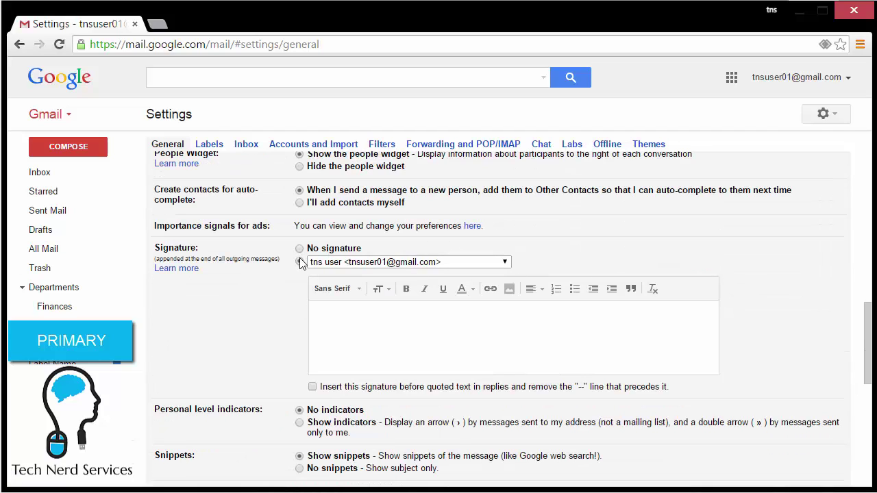
pyautogui.click(496, 263)
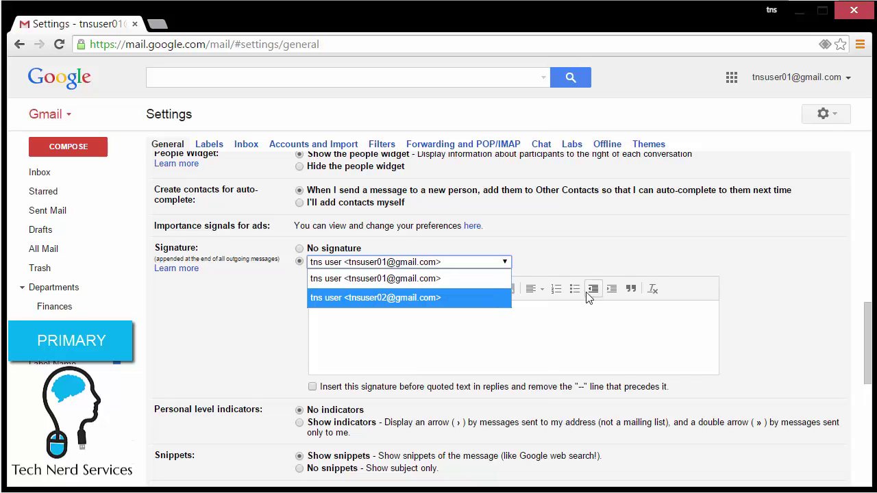
pyautogui.click(770, 300)
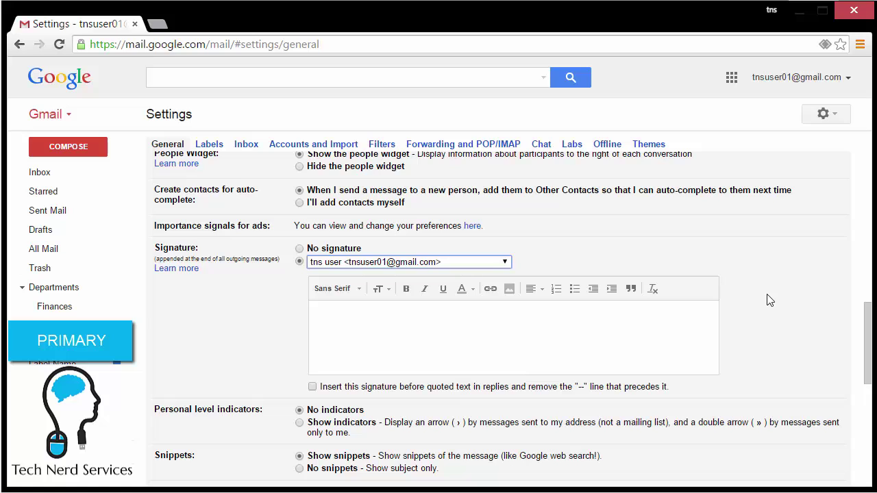
pyautogui.scroll(-5, 768, 301)
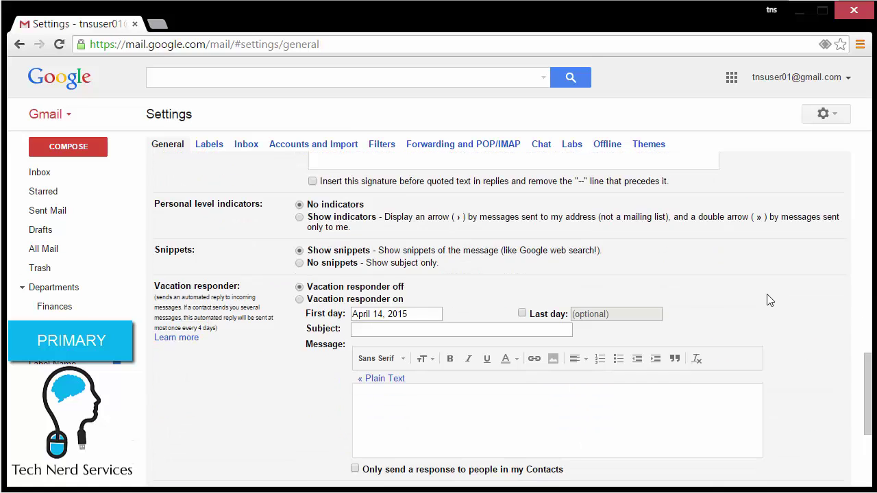
pyautogui.click(480, 390)
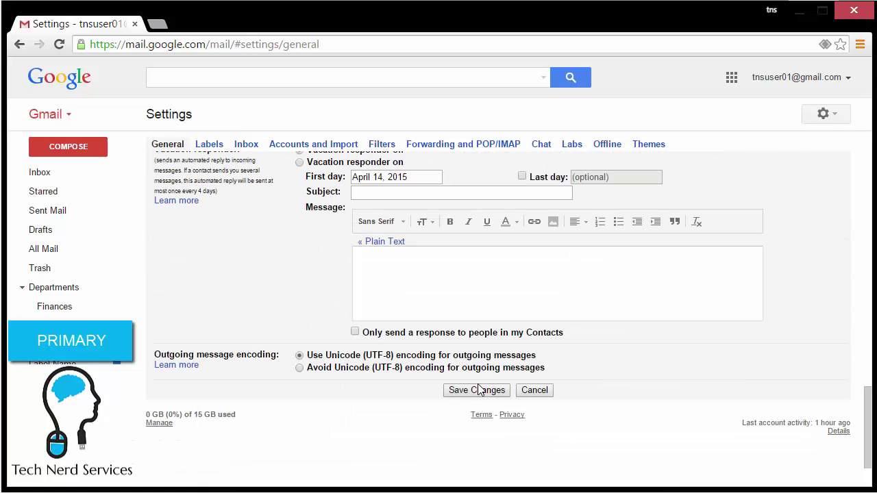